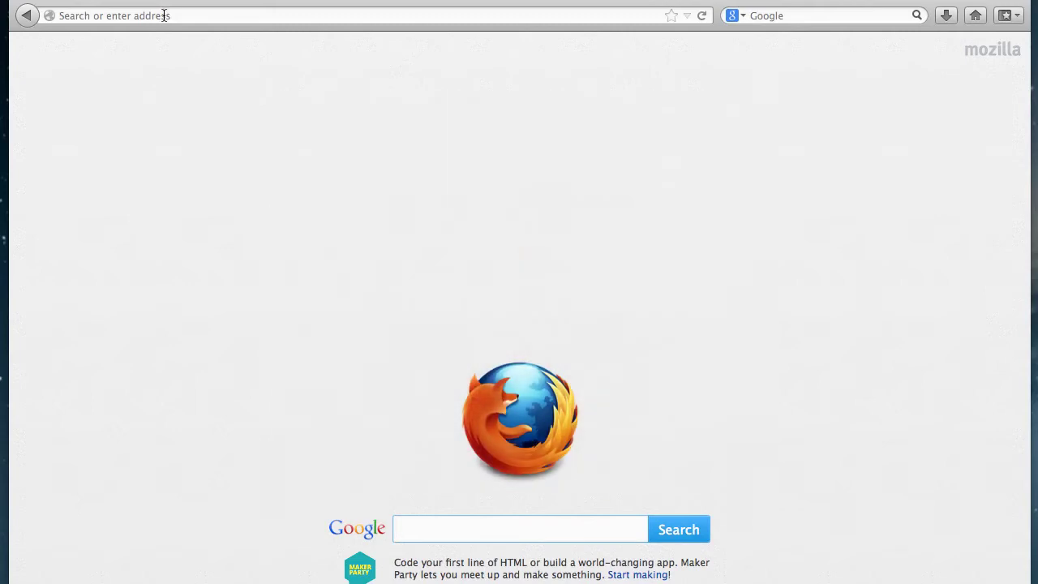
click(164, 15)
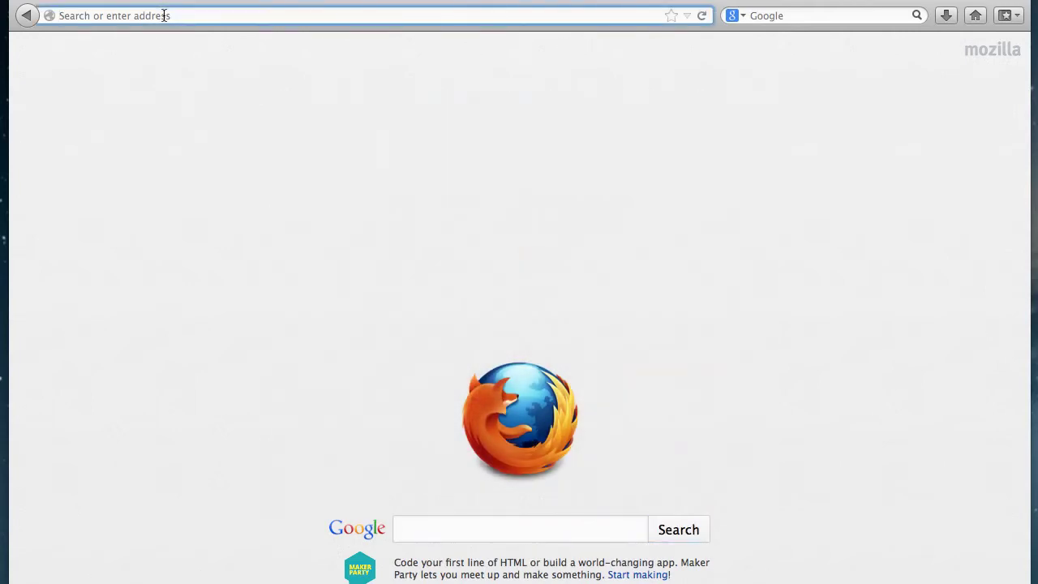
text(www.wlac.)
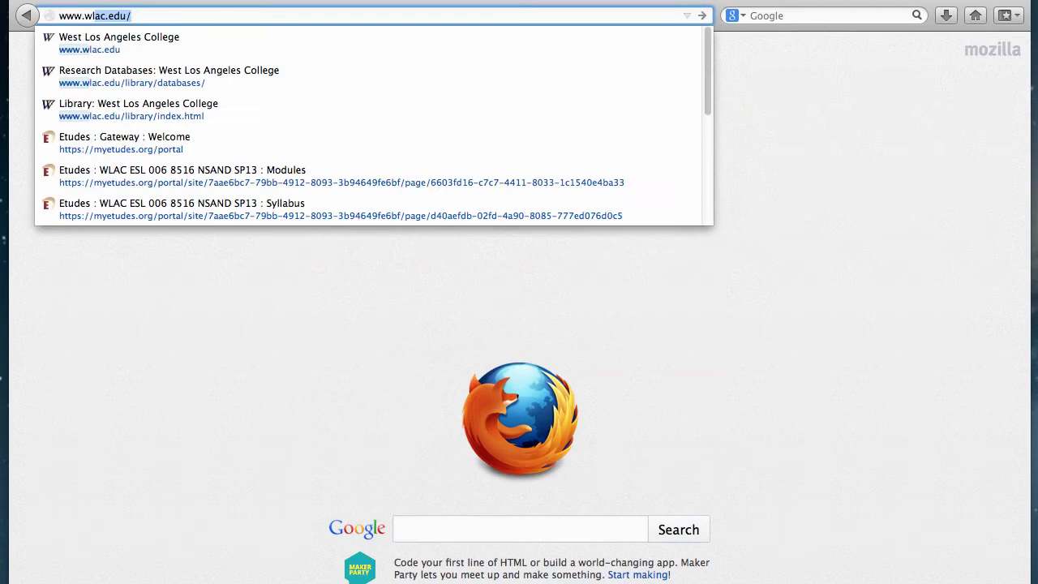
text(edu/)
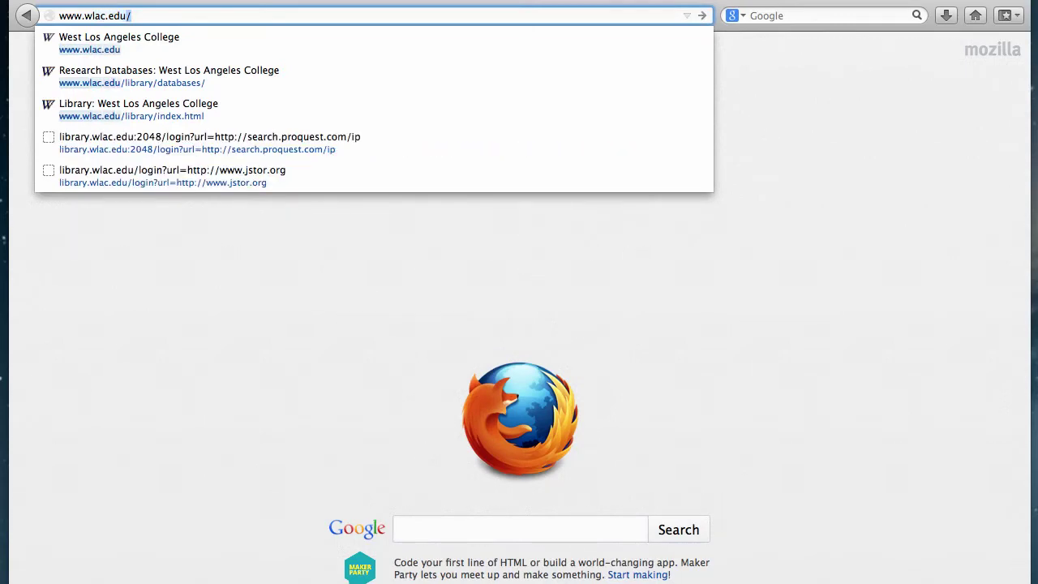
key(Return)
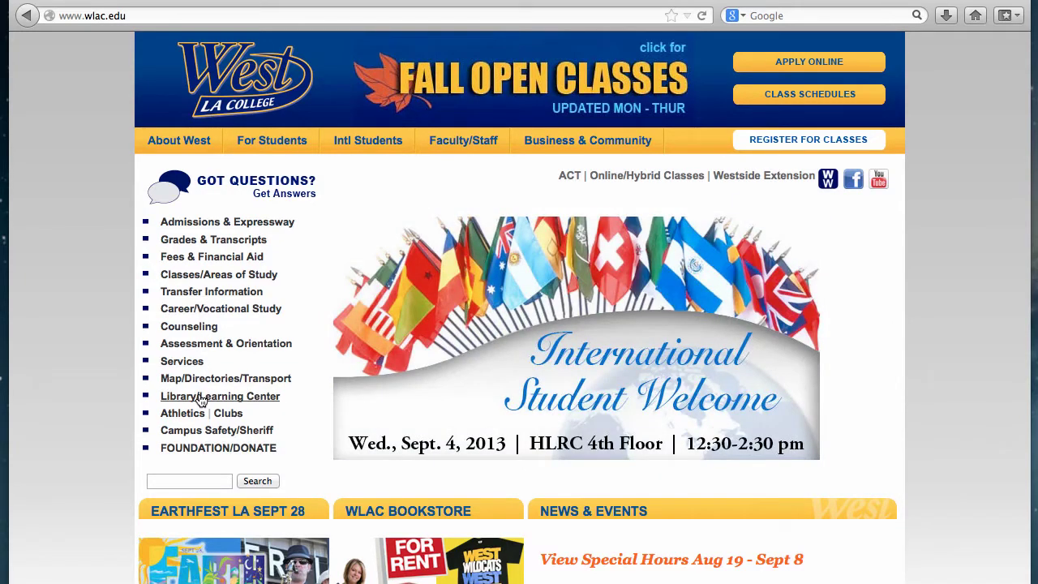
Open the library's Research Databases page and scroll its list down to ProQuest
click(201, 397)
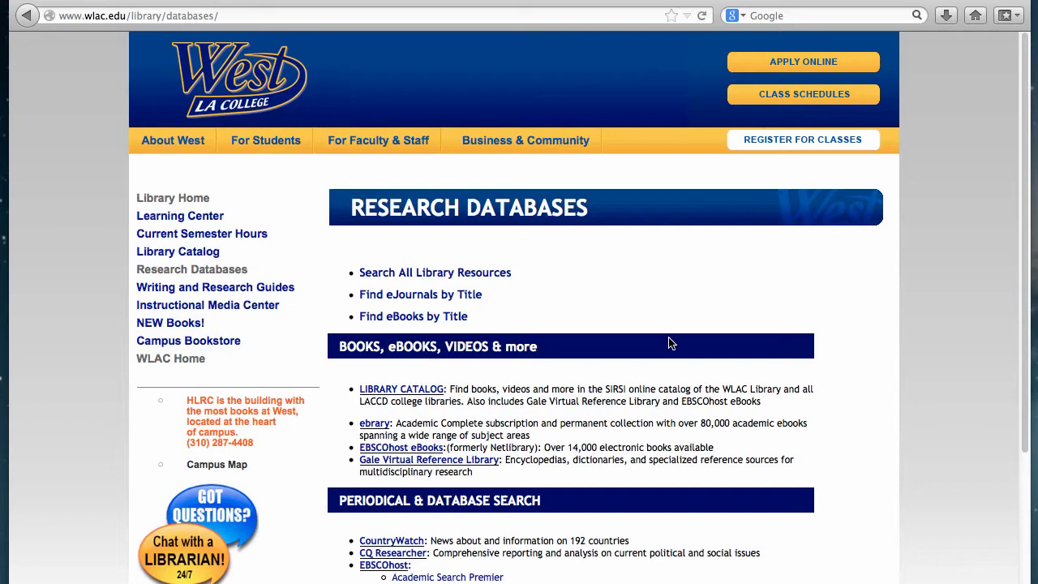
scroll(670, 344, down, 4)
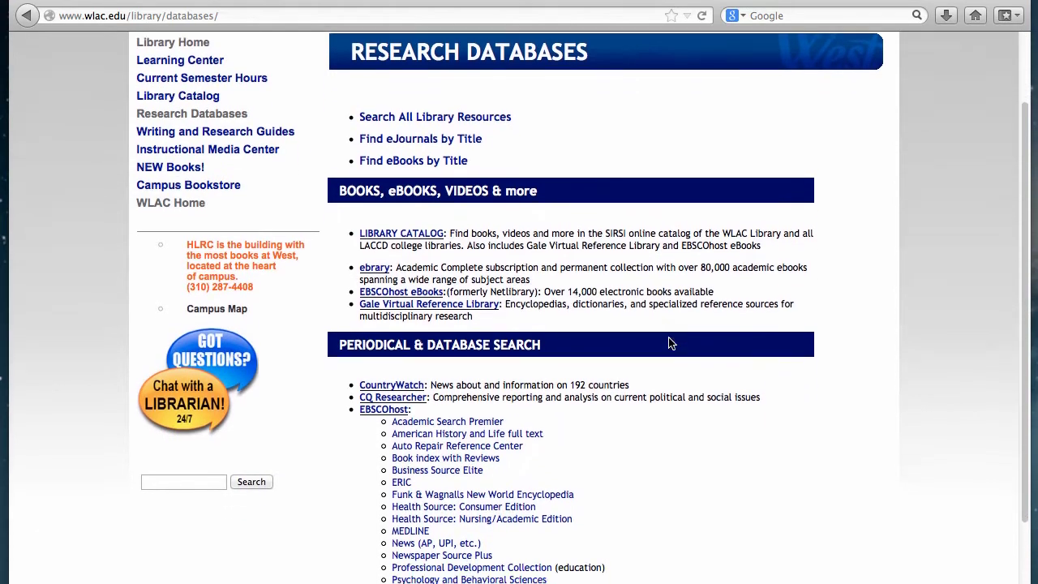
scroll(670, 344, down, 5)
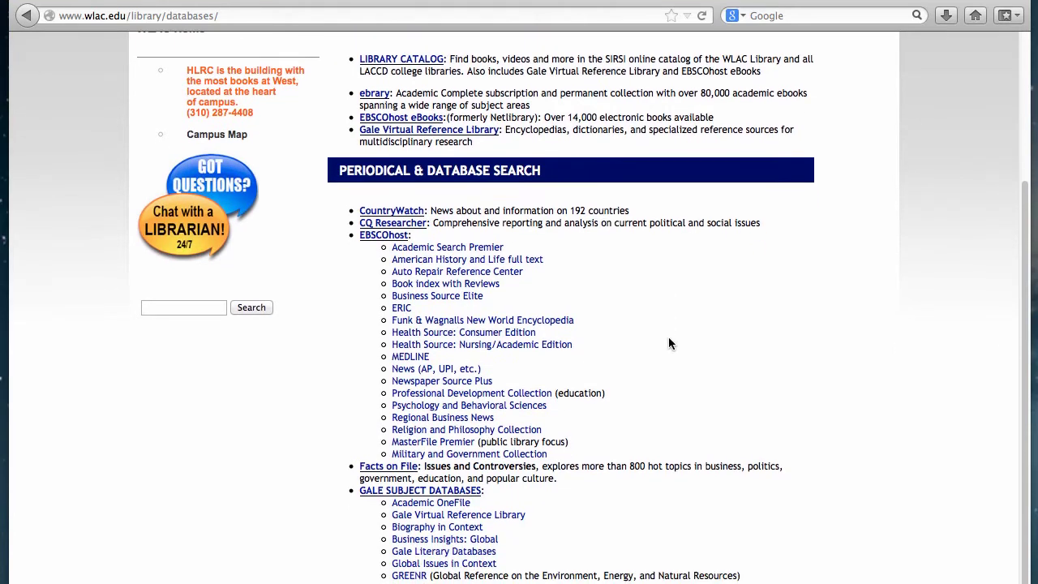
scroll(669, 337, down, 6)
scroll(668, 342, down, 6)
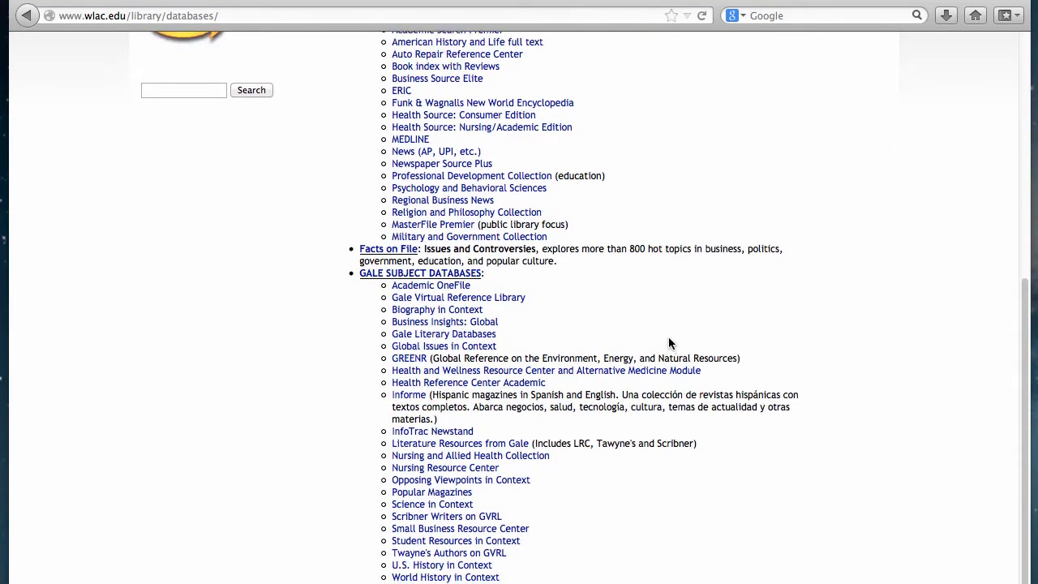
scroll(670, 344, down, 1)
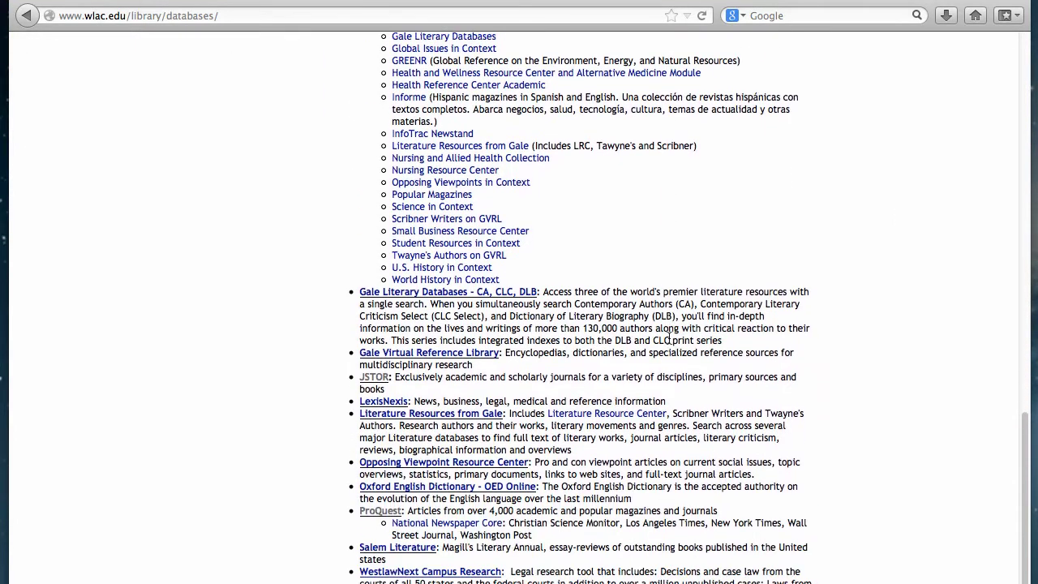
scroll(669, 337, down, 1)
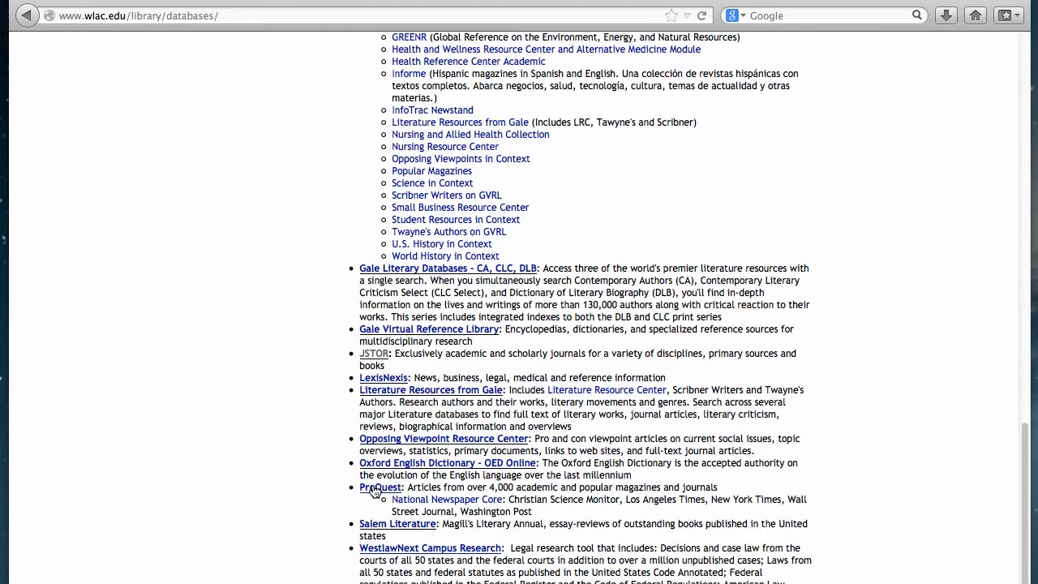
Open ProQuest from the database list, reaching its Basic Search page with Full text checked
click(373, 489)
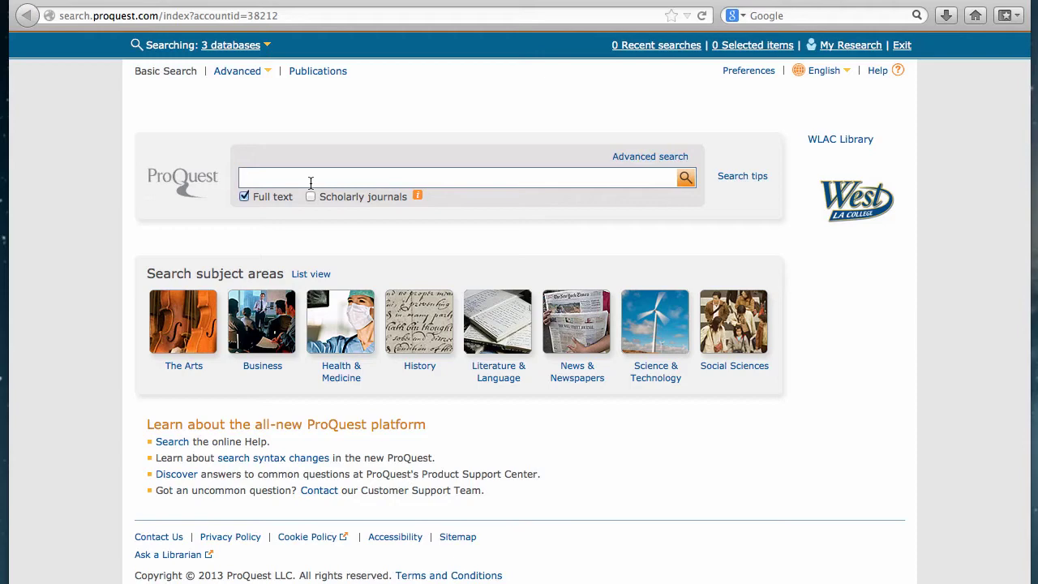
Search ProQuest for 'hours cunningham review?', returning 3929 full-text results
text(hours)
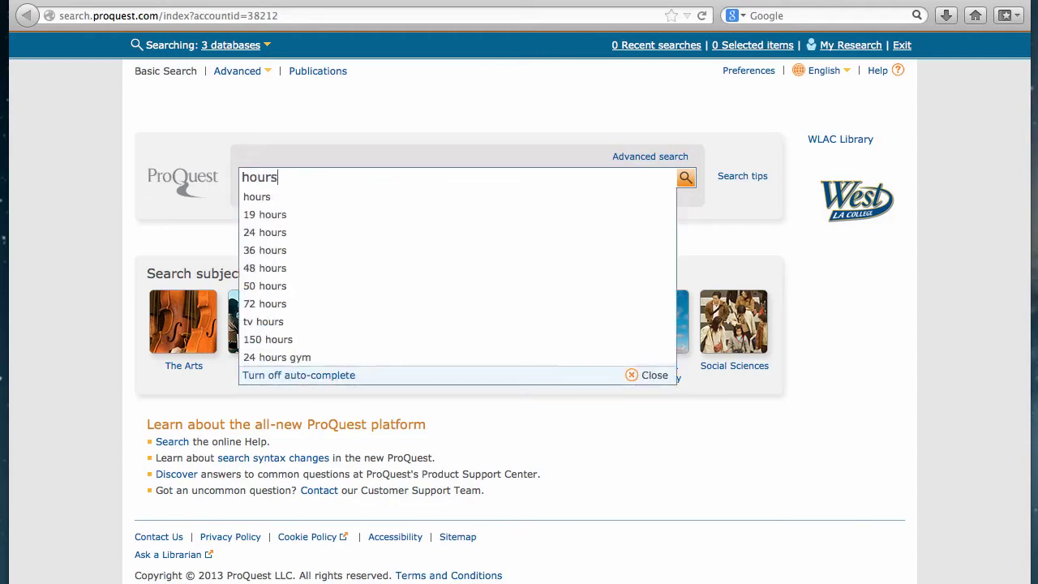
text( cunn)
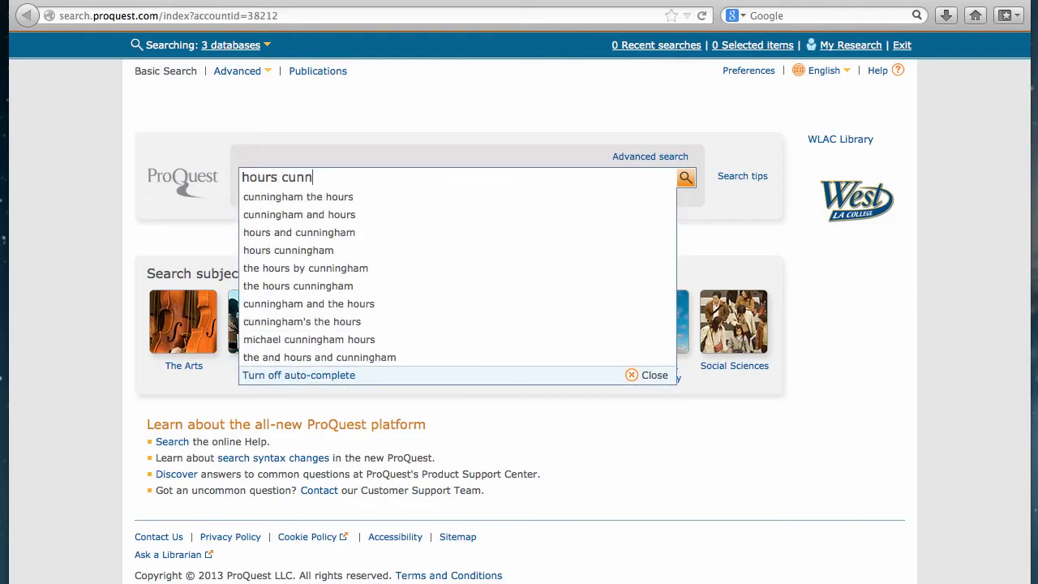
text(ingham review)
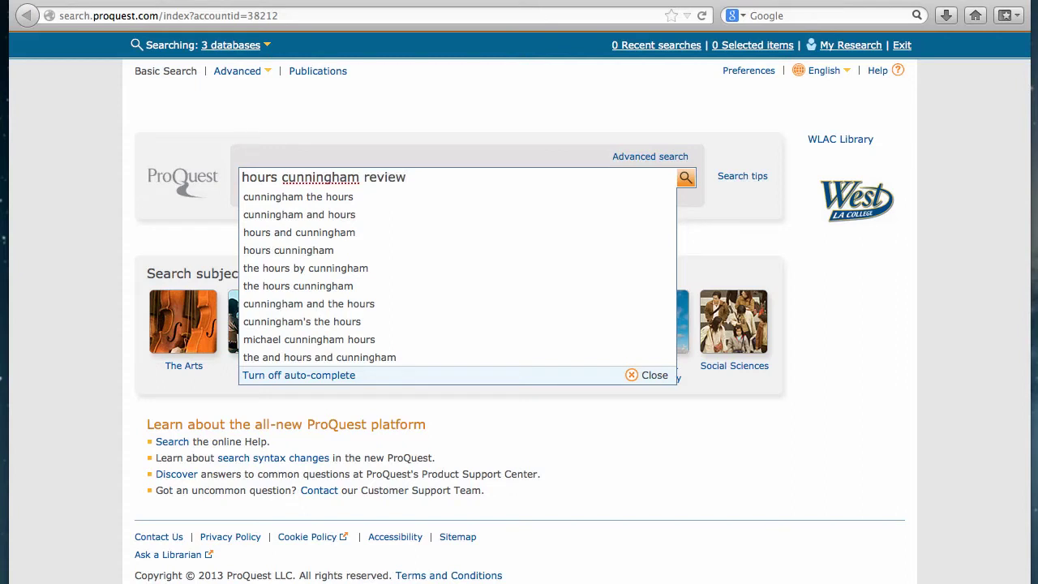
text(?)
key(Return)
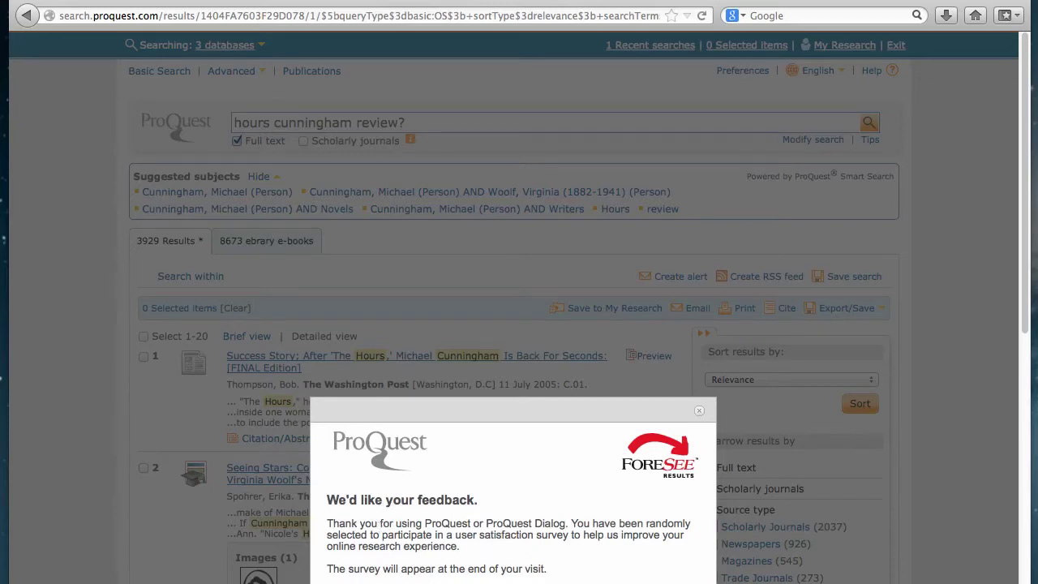
Dismiss the ForeSee feedback survey and scroll through the 3929 results, then back up
key(Escape)
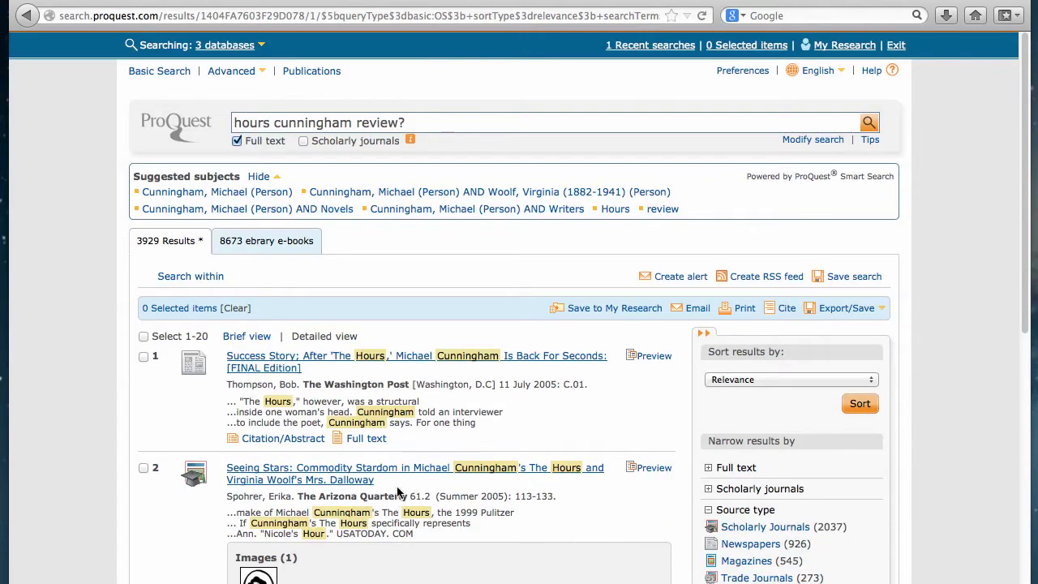
scroll(398, 491, down, 5)
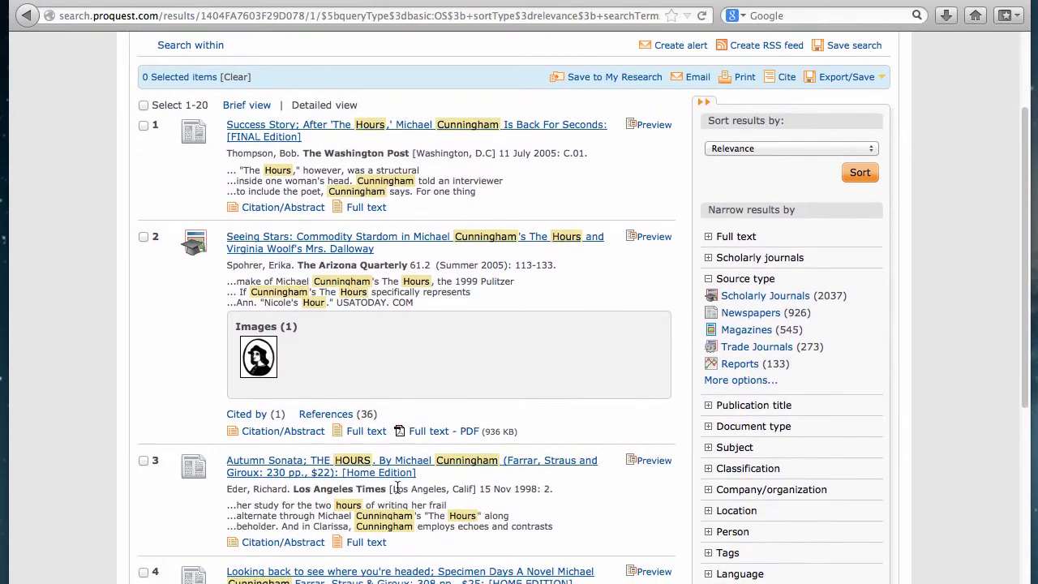
scroll(398, 488, down, 3)
scroll(397, 486, down, 5)
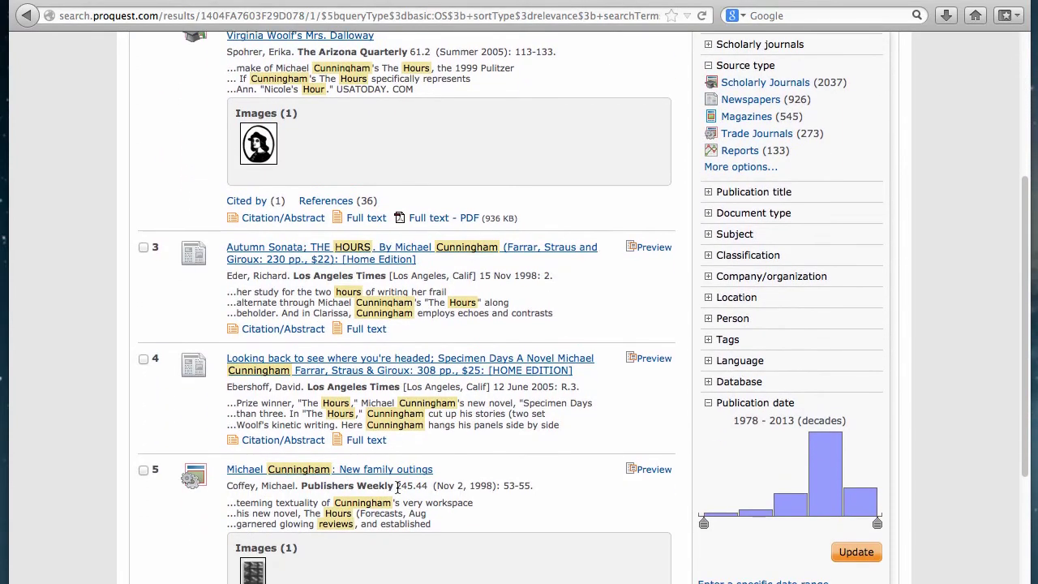
scroll(398, 487, down, 4)
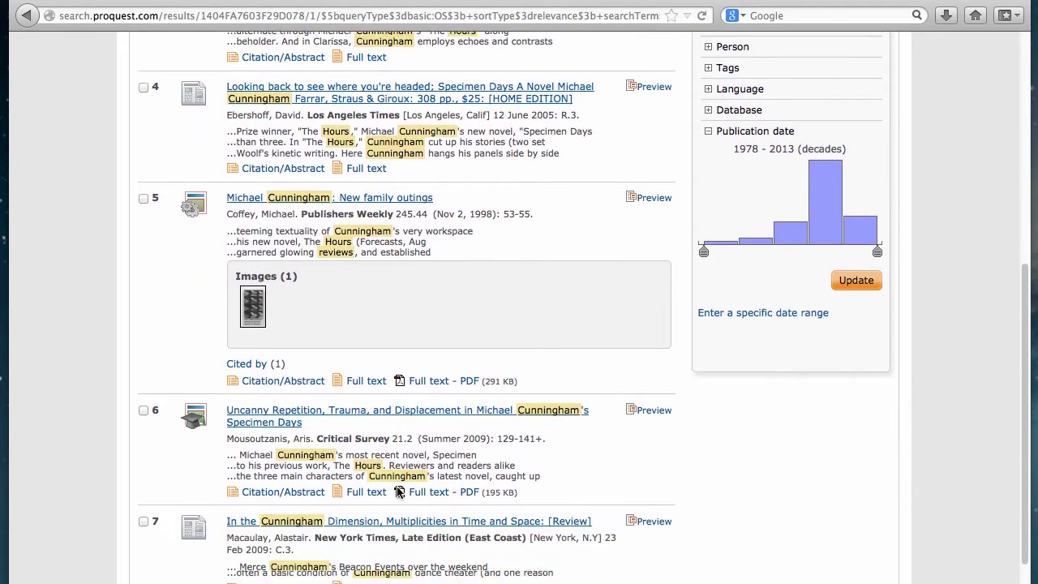
scroll(399, 493, down, 7)
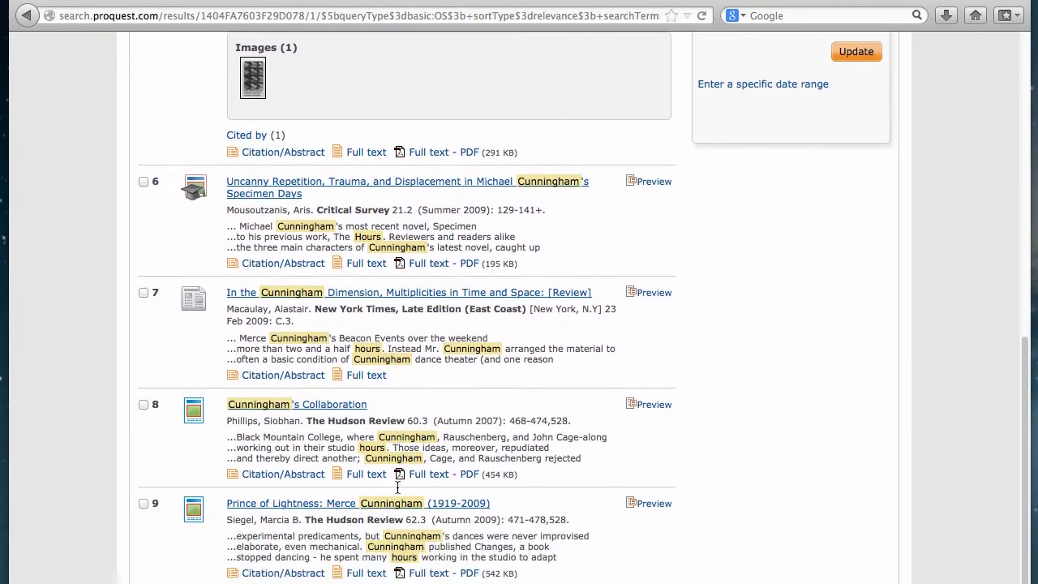
scroll(397, 491, down, 3)
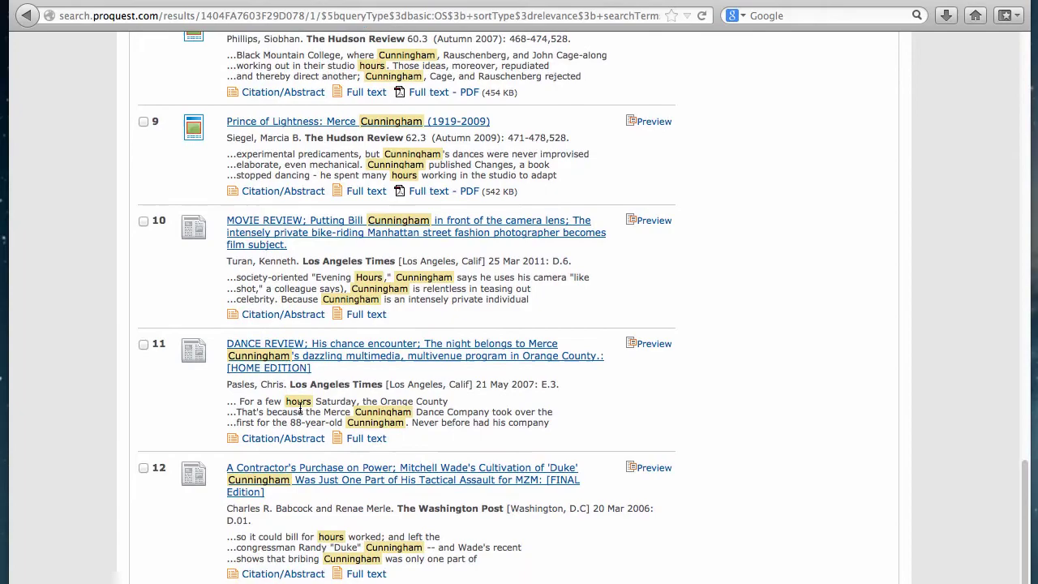
scroll(349, 427, down, 1)
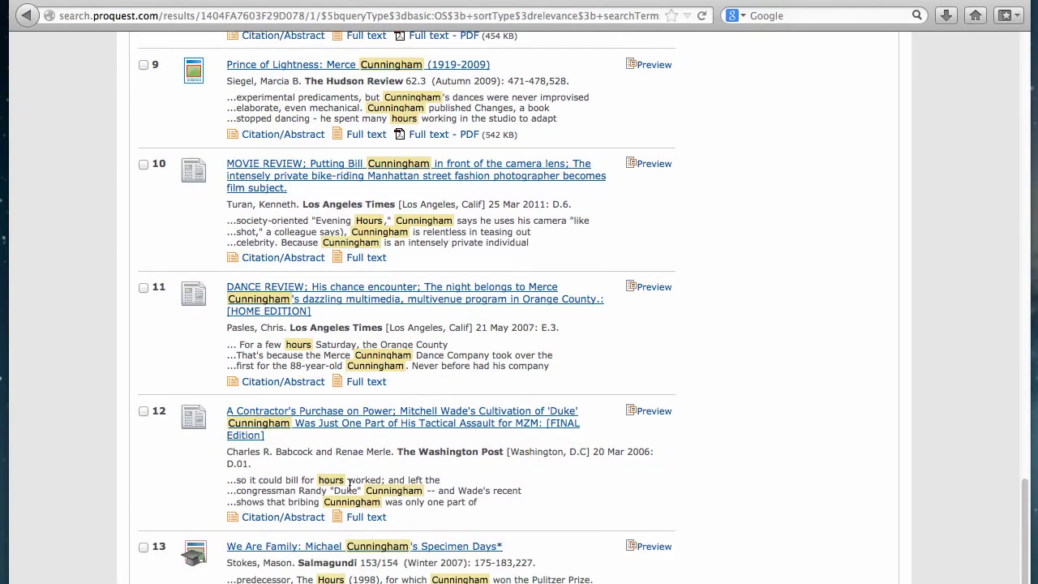
scroll(349, 485, down, 10)
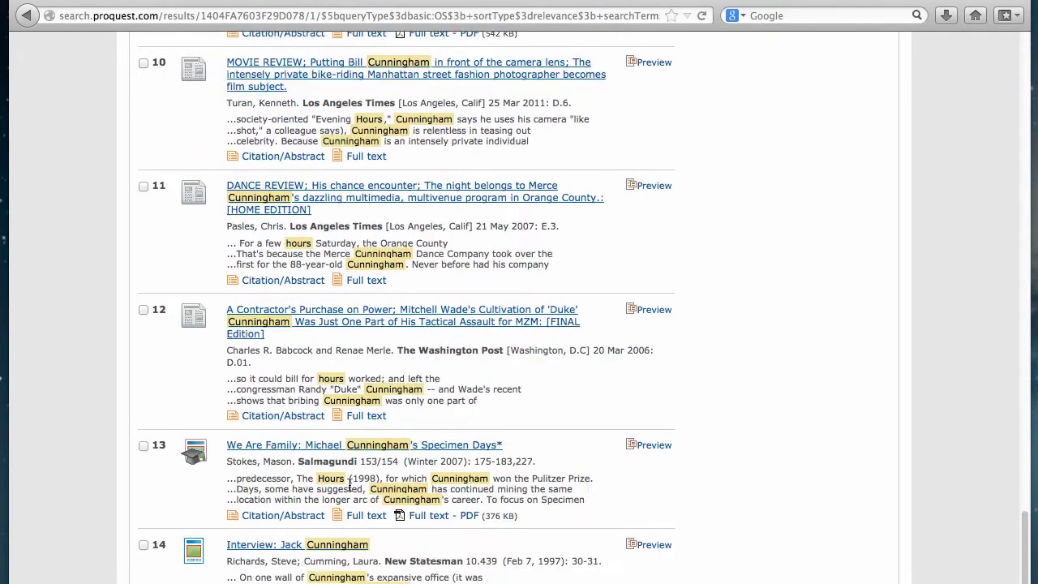
scroll(349, 486, up, 19)
scroll(350, 488, up, 15)
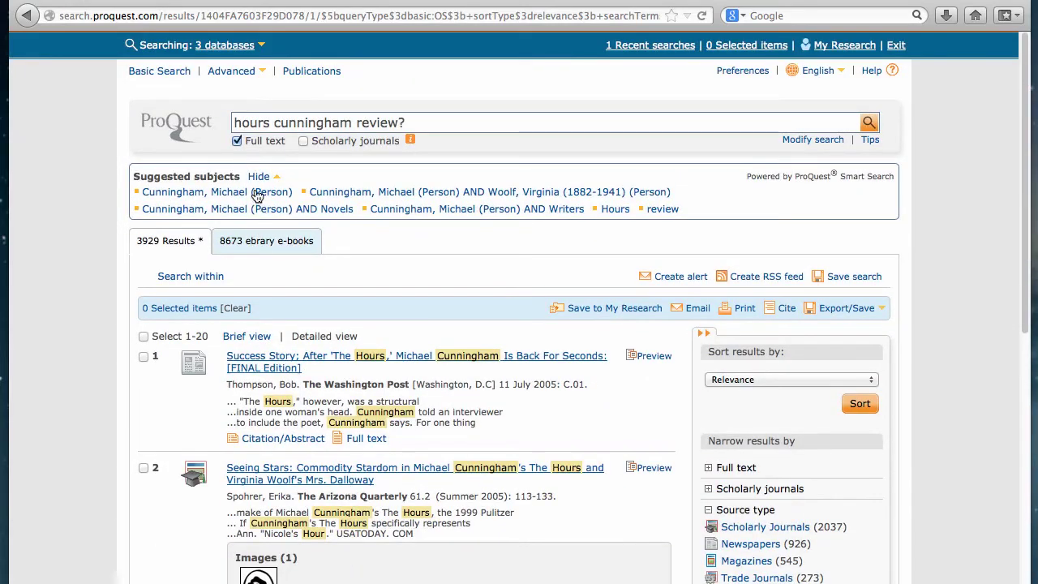
Wrap 'the hours' in quotation marks so the query reads "the hours" cunningham review?
click(236, 120)
text(")
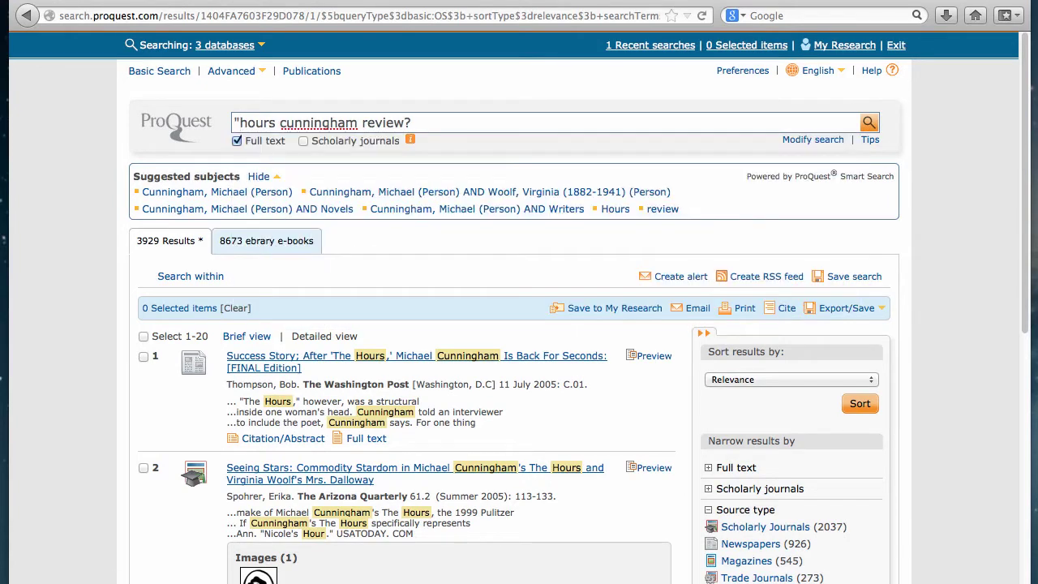
text(the)
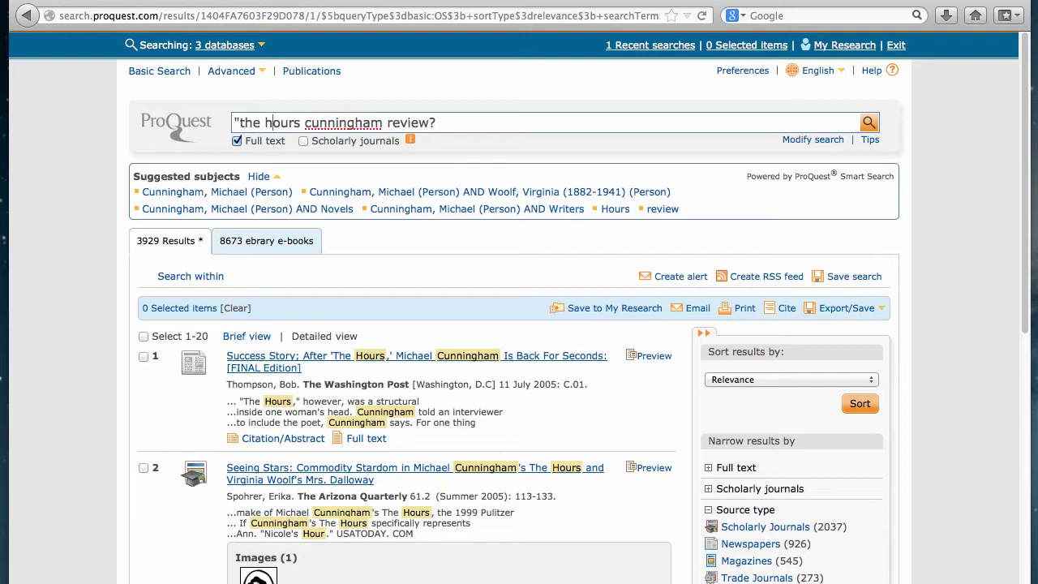
click(302, 123)
text(")
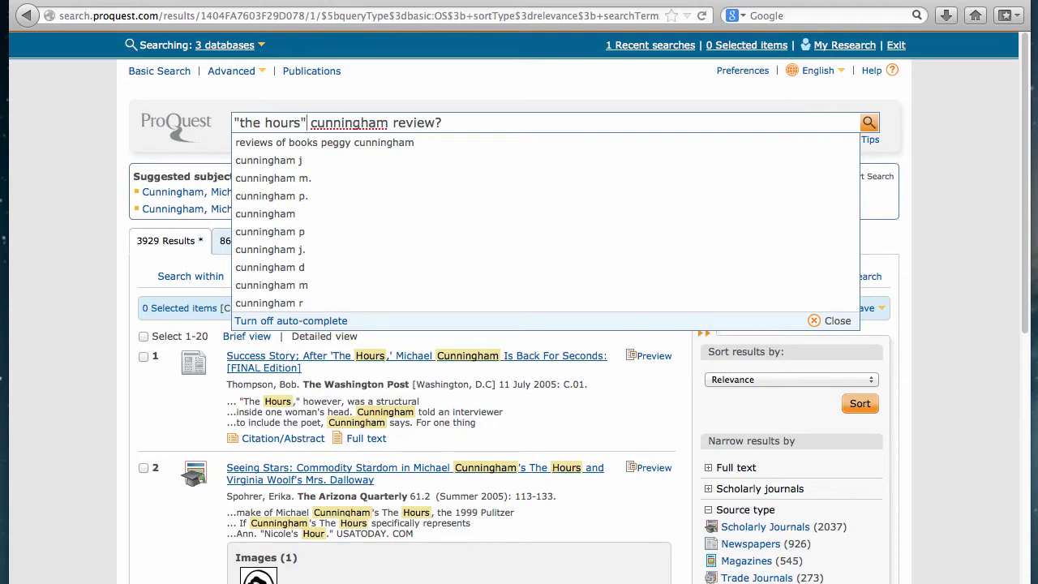
key(Return)
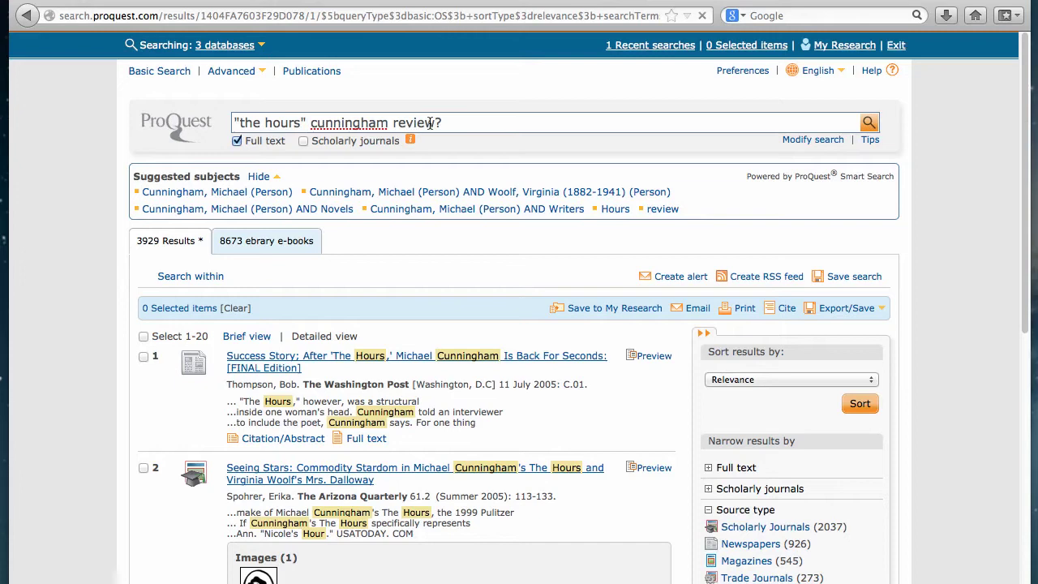
click(869, 124)
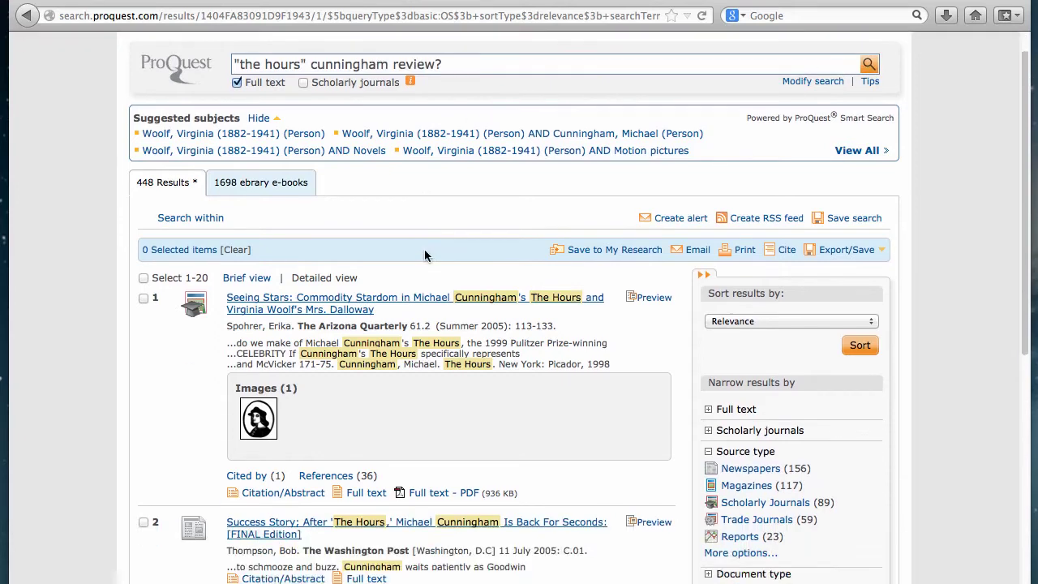
scroll(424, 249, down, 5)
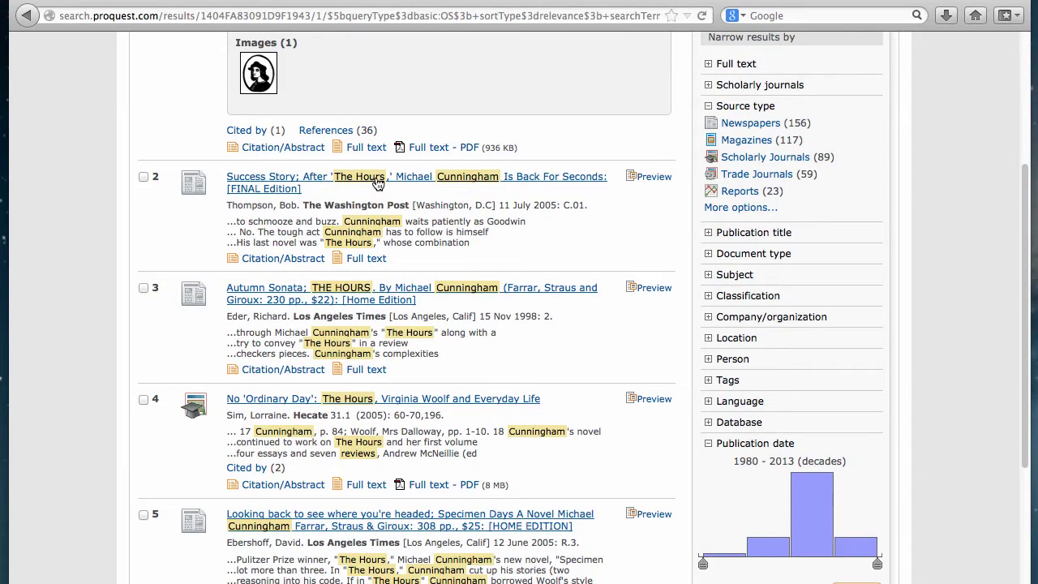
scroll(377, 183, down, 4)
scroll(377, 183, down, 5)
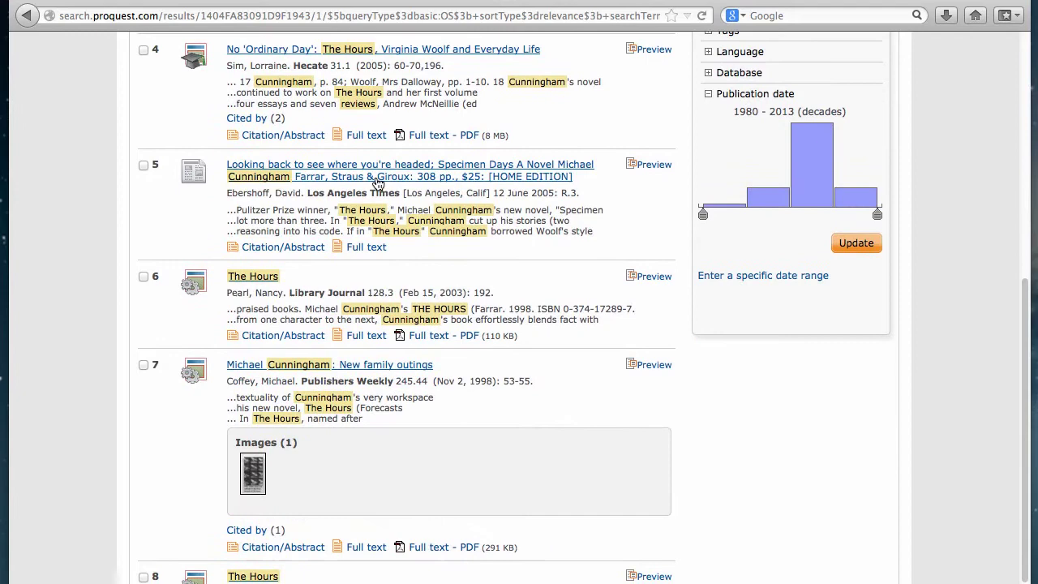
scroll(376, 178, down, 3)
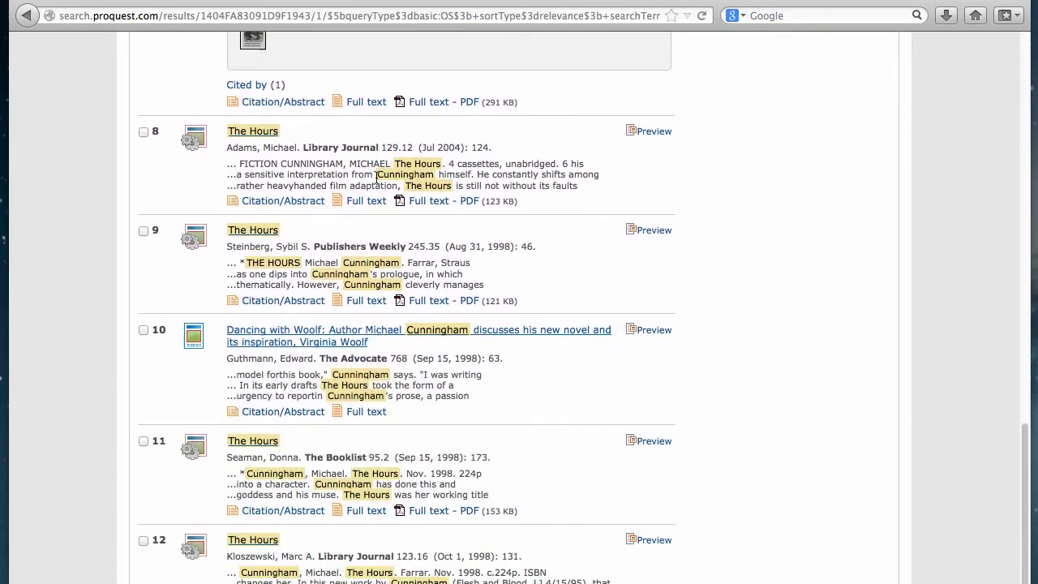
scroll(375, 177, down, 2)
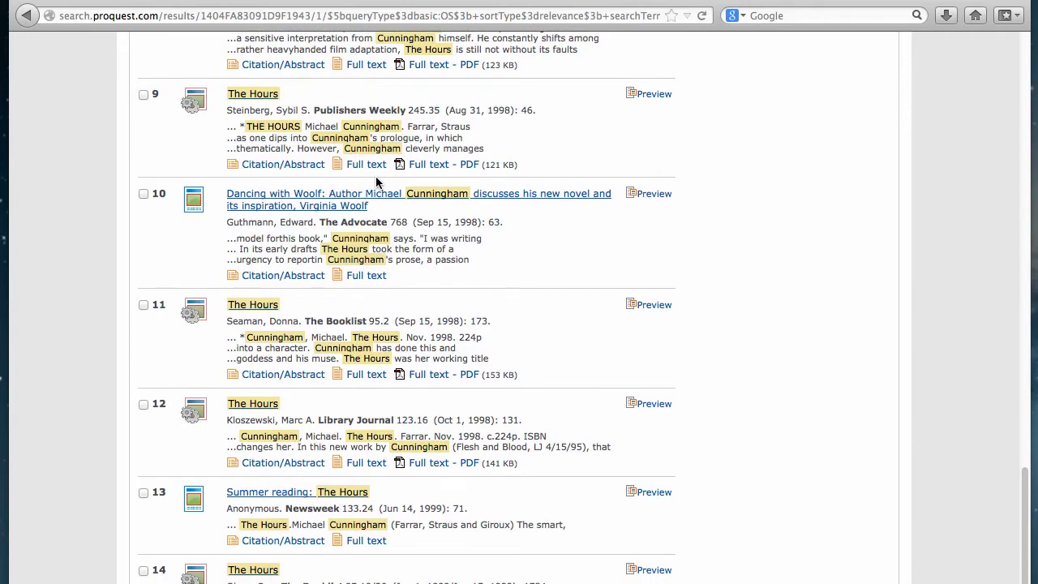
scroll(376, 182, down, 3)
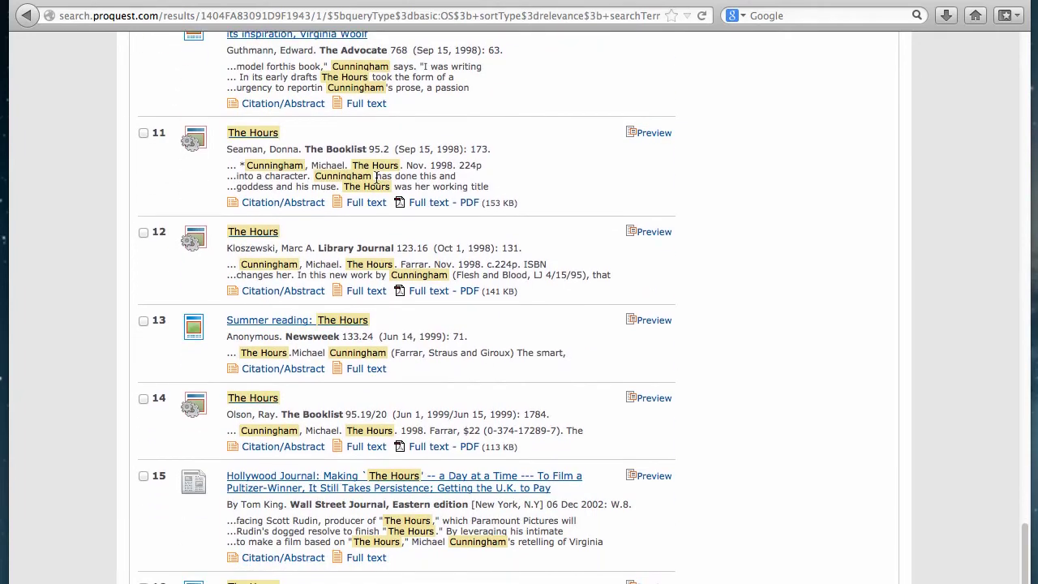
scroll(375, 176, down, 3)
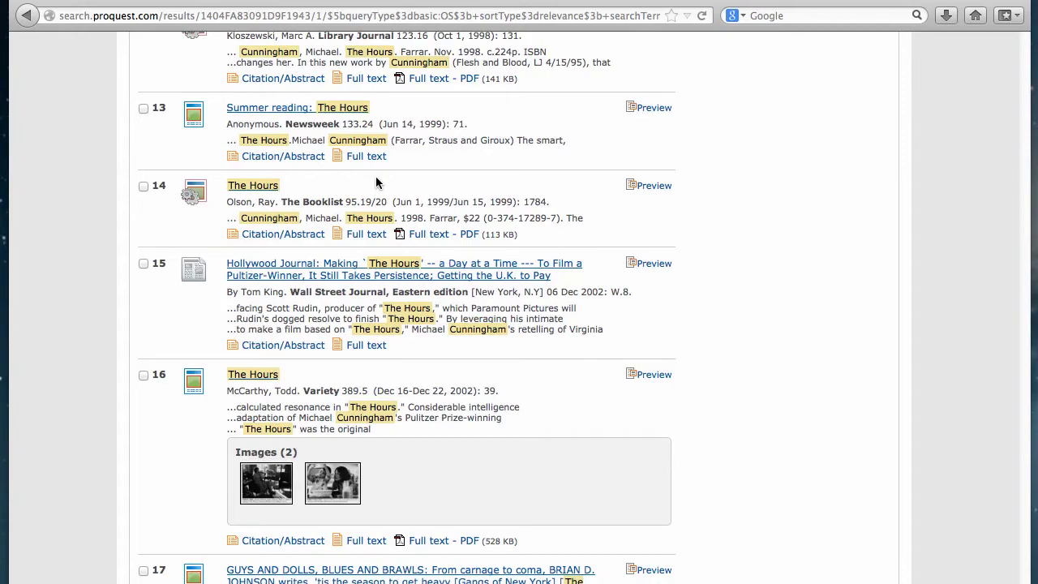
scroll(375, 176, up, 12)
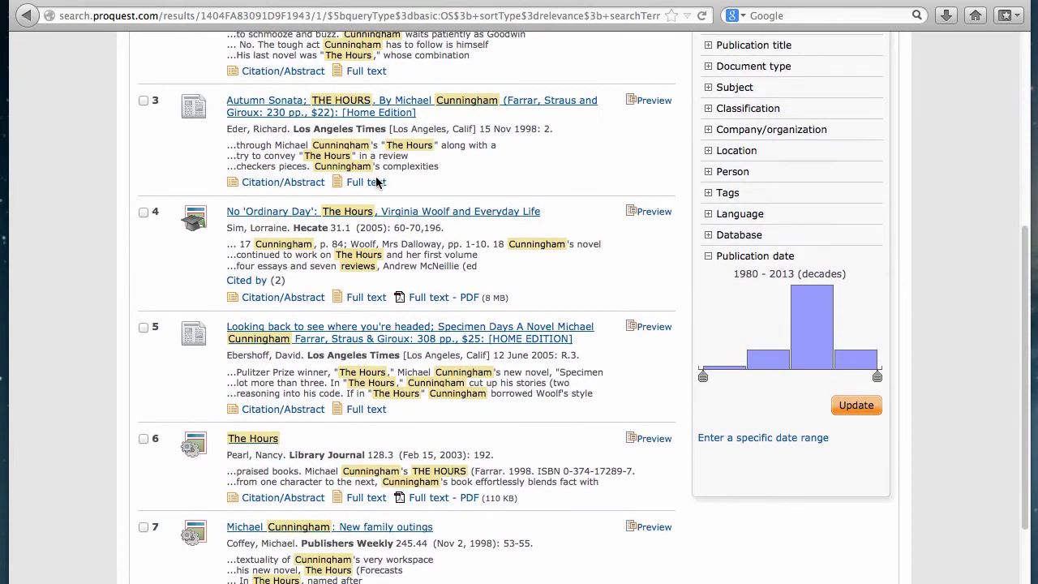
scroll(375, 181, up, 10)
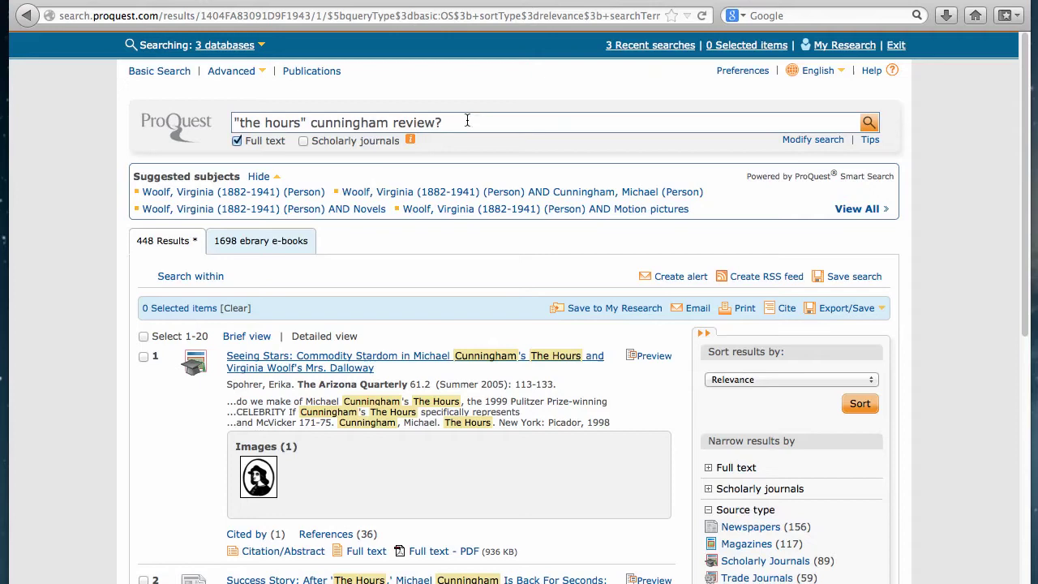
Replace 'review?' with 'criticism' in the query and rerun it, narrowing results to 119
click(466, 125)
key(BackSpace)
key(BackSpace)
key(BackSpace)
key(BackSpace)
key(BackSpace)
key(BackSpace)
key(BackSpace)
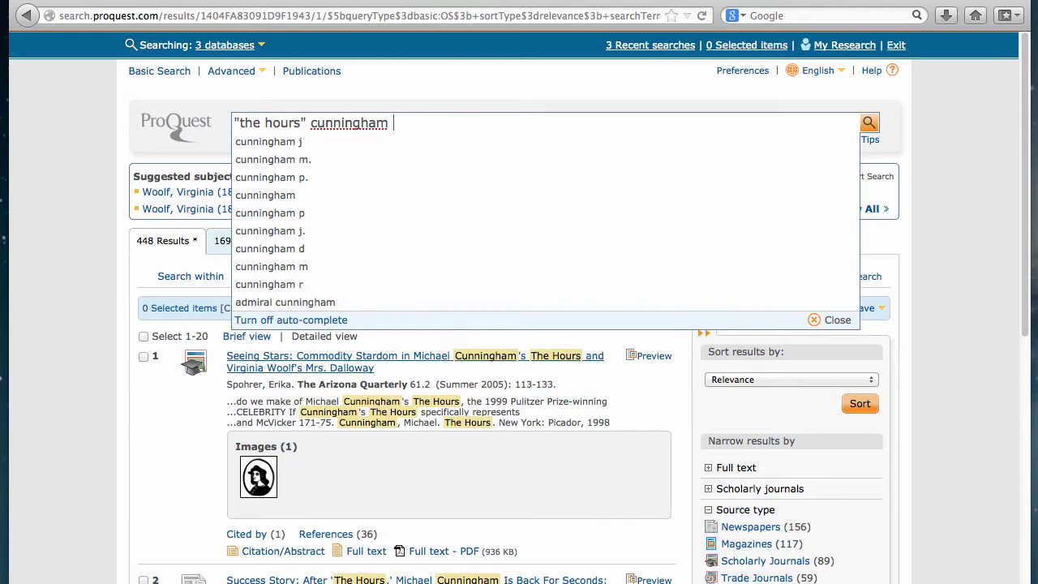
text(criticism)
key(Return)
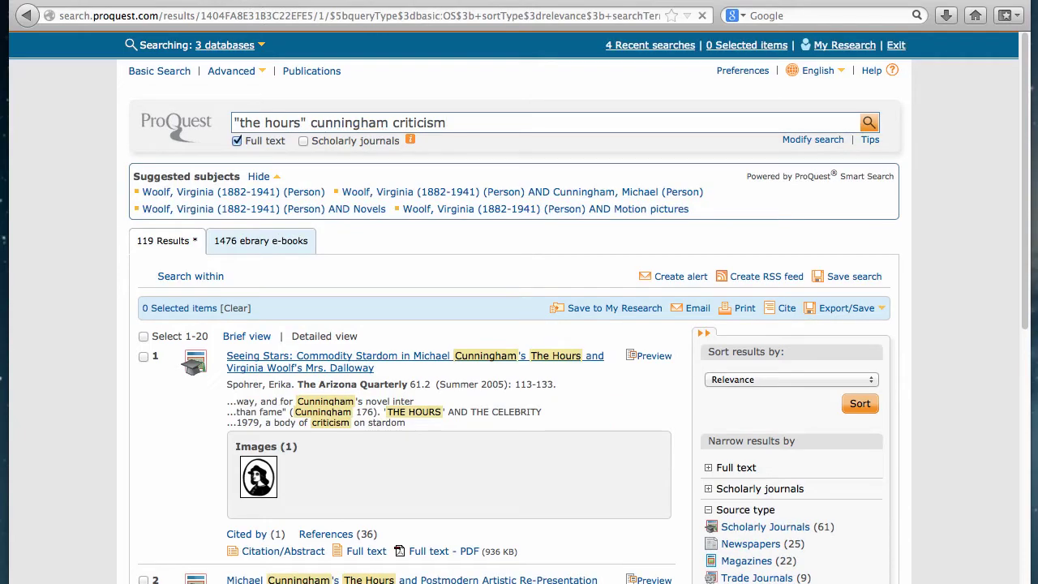
Scan the 119 results and open result 2, Hughes's Postmodern Artistic Re-Presentation article
scroll(494, 221, down, 5)
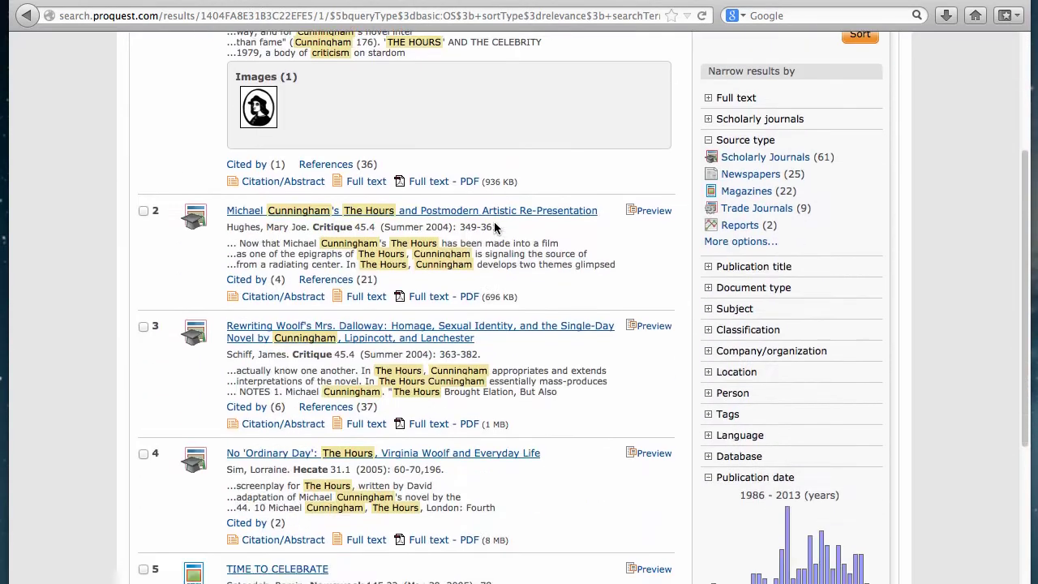
scroll(493, 227, down, 3)
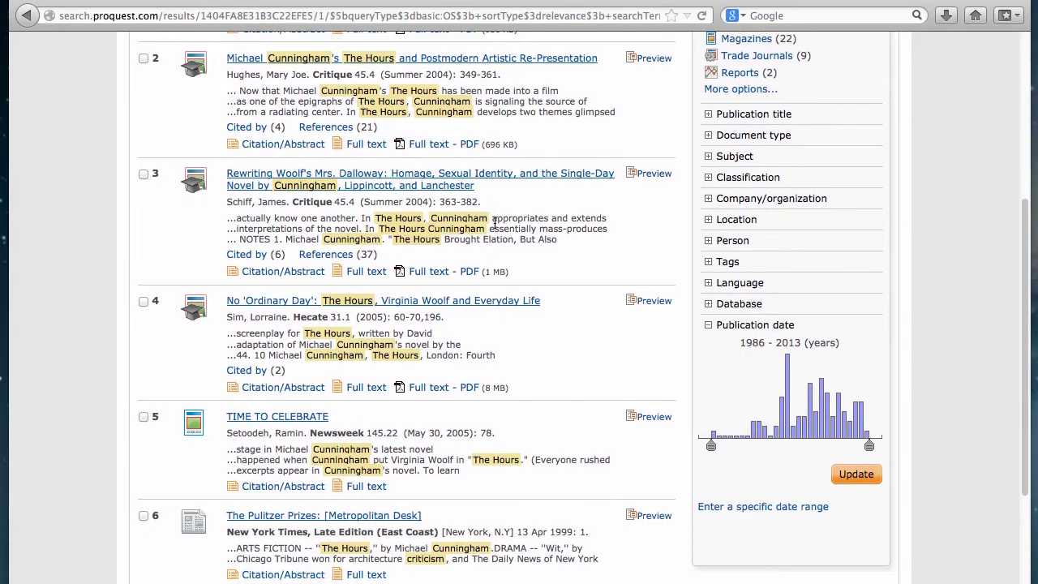
scroll(494, 221, down, 5)
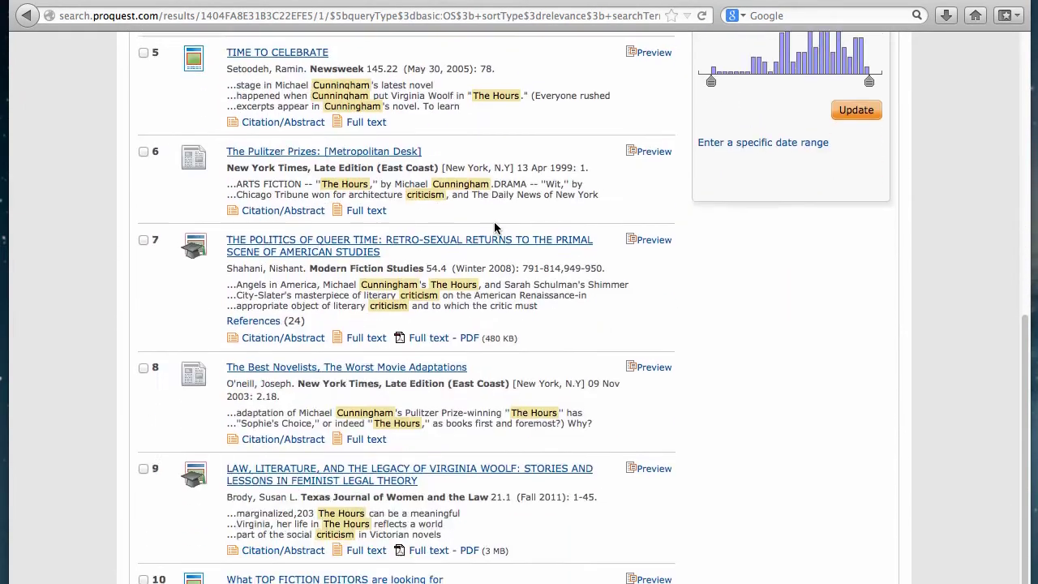
scroll(498, 228, down, 1)
scroll(494, 227, down, 3)
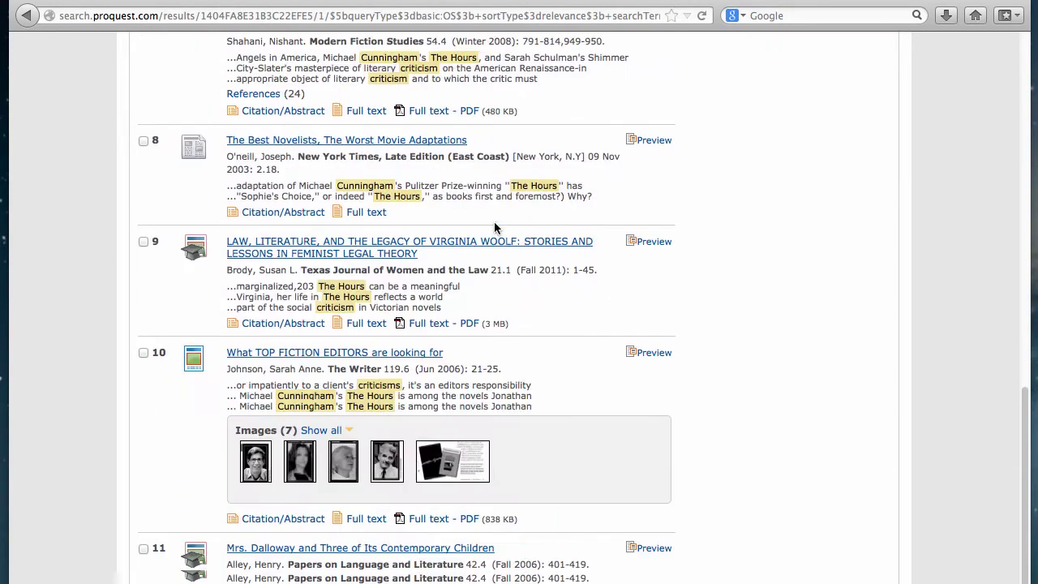
scroll(494, 225, up, 9)
scroll(494, 222, up, 2)
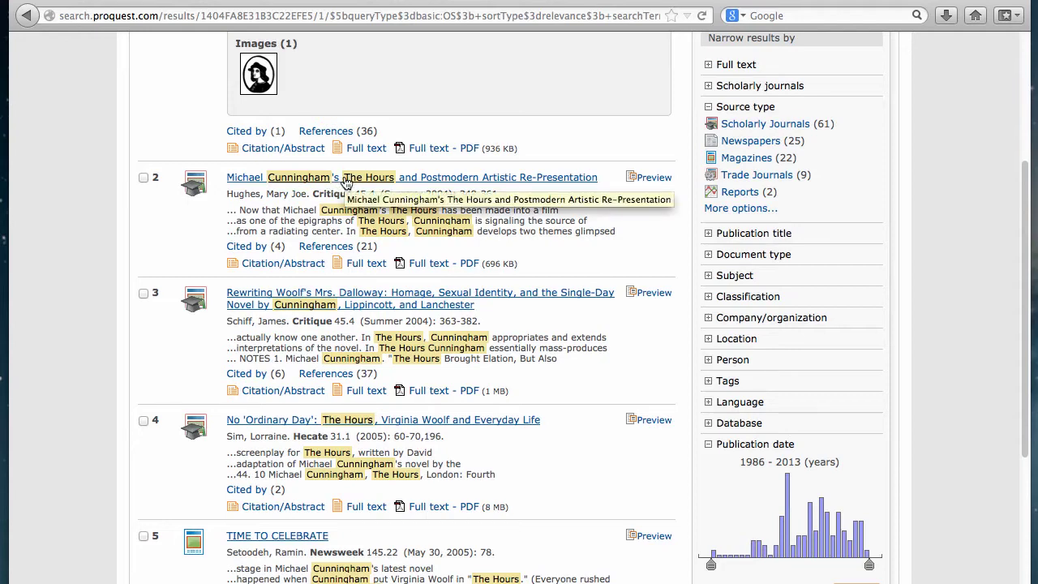
triple_click(345, 181)
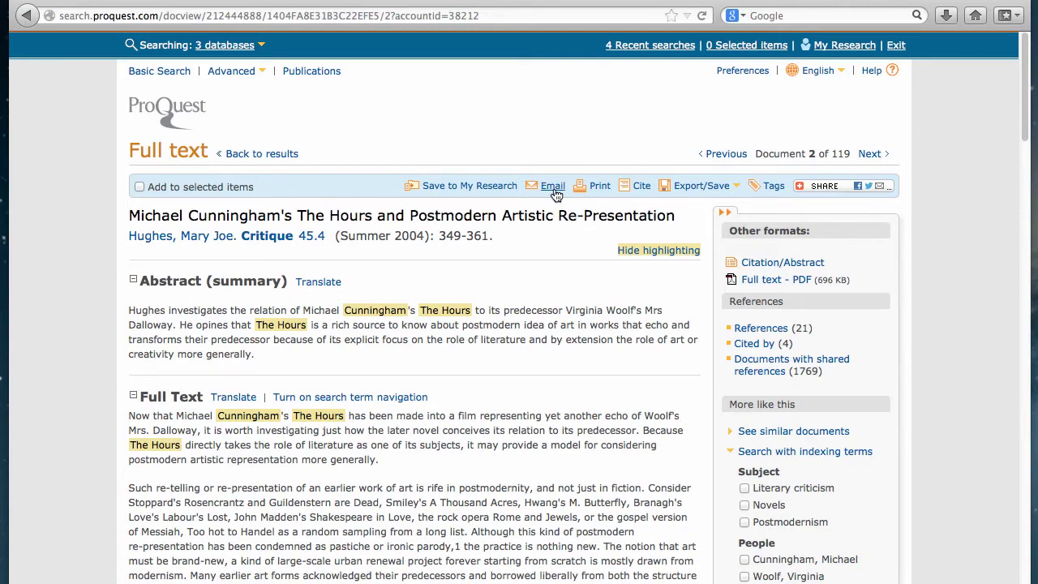
click(553, 188)
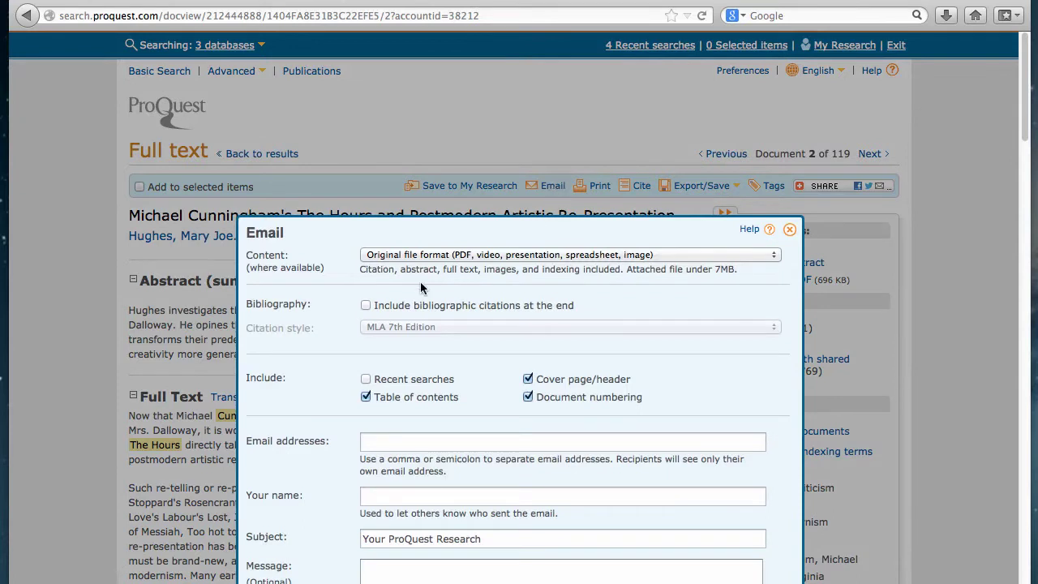
click(366, 306)
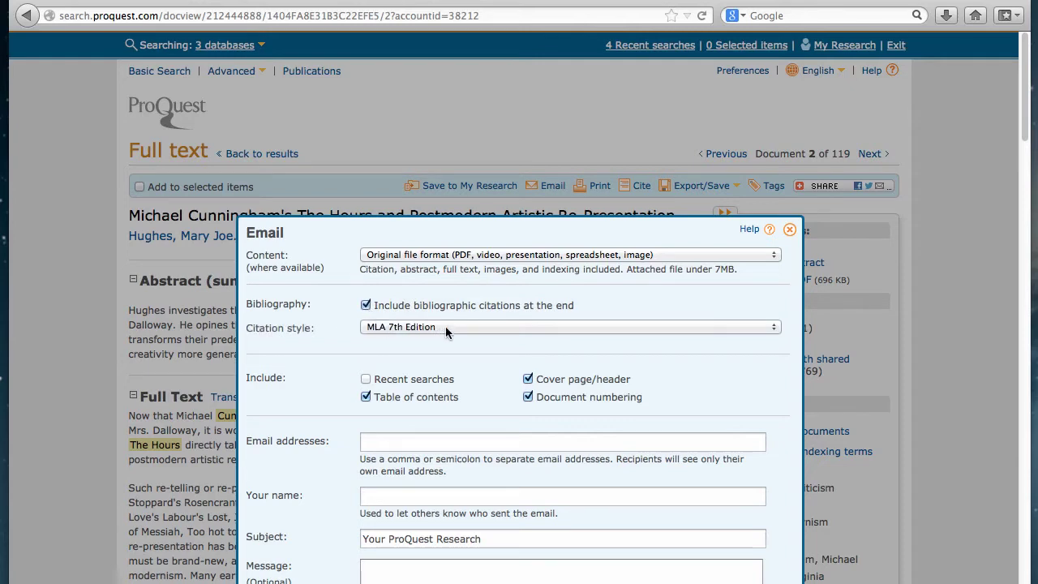
click(450, 441)
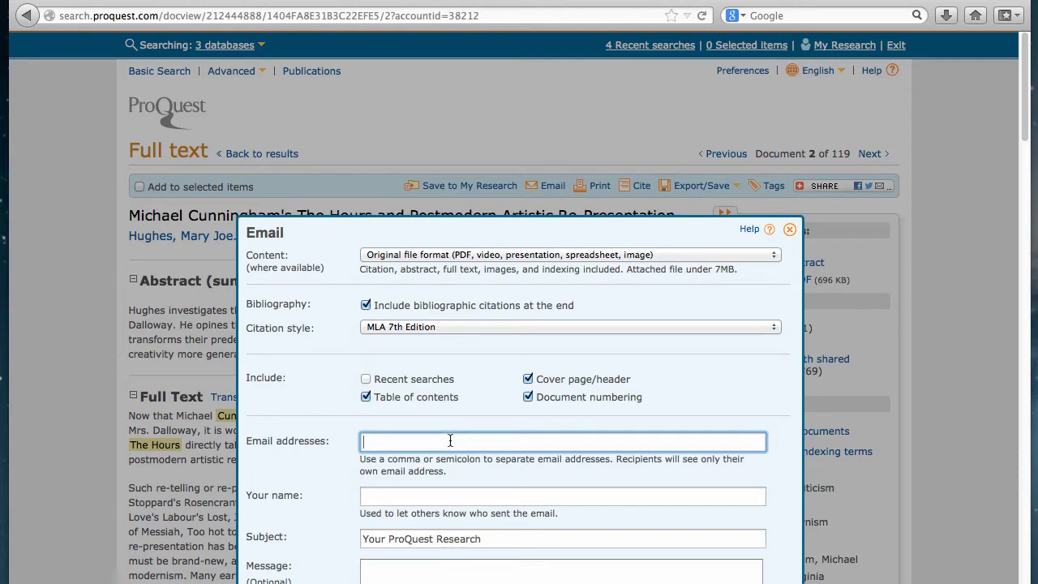
click(563, 496)
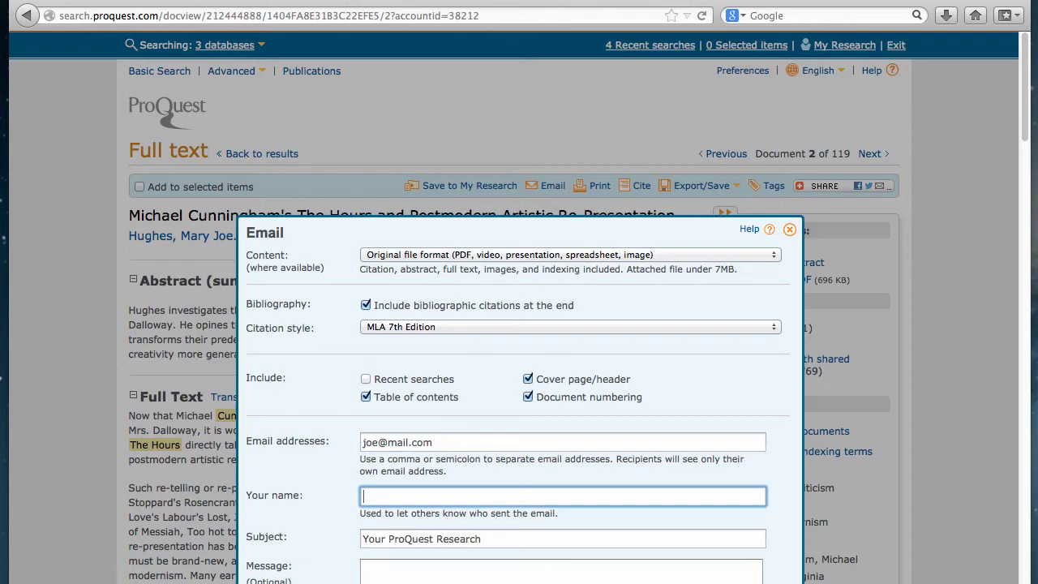
text(Joe)
key(Tab)
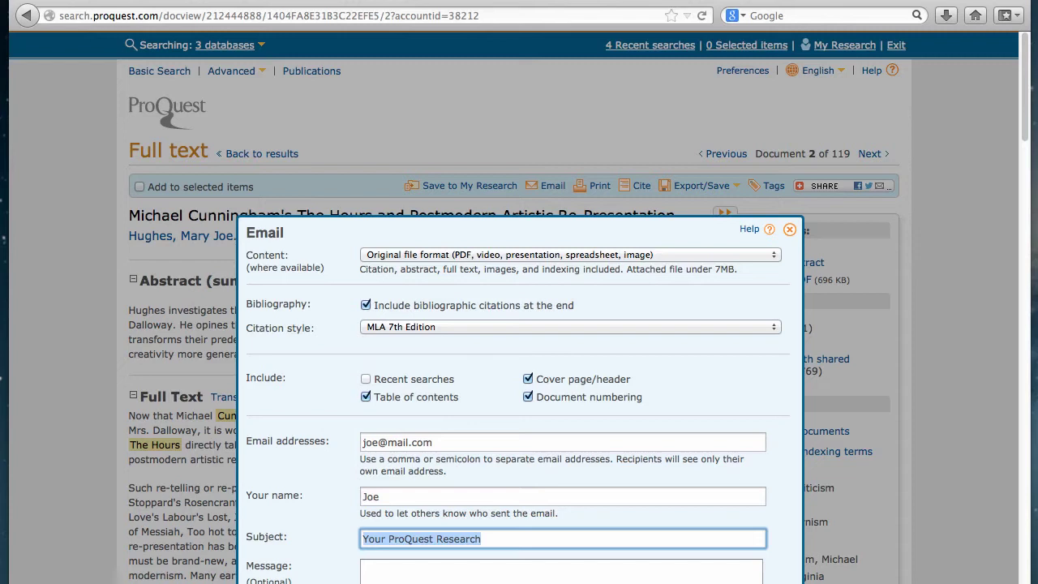
text(c)
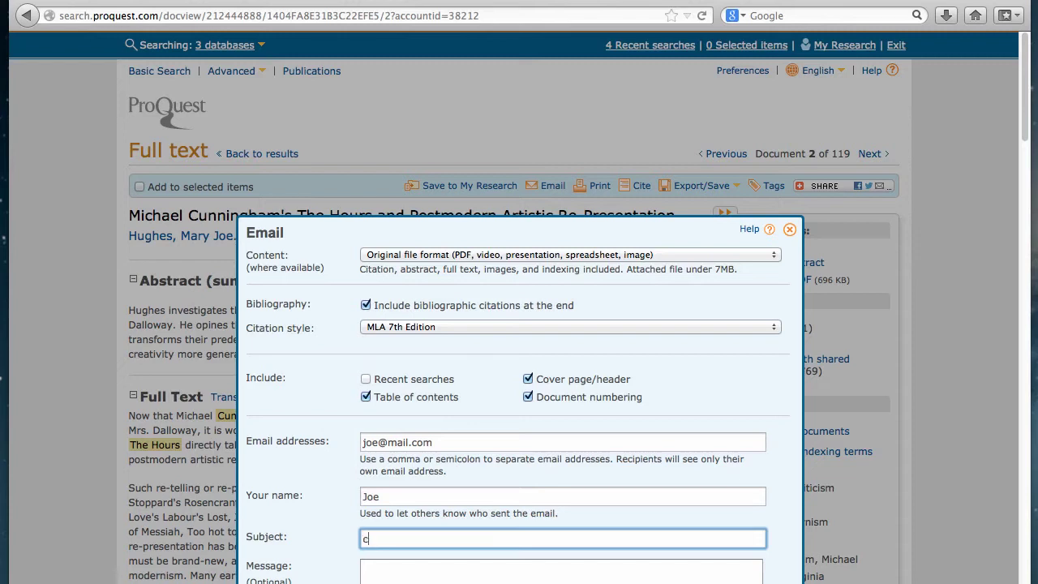
text(unningham the hours criticism)
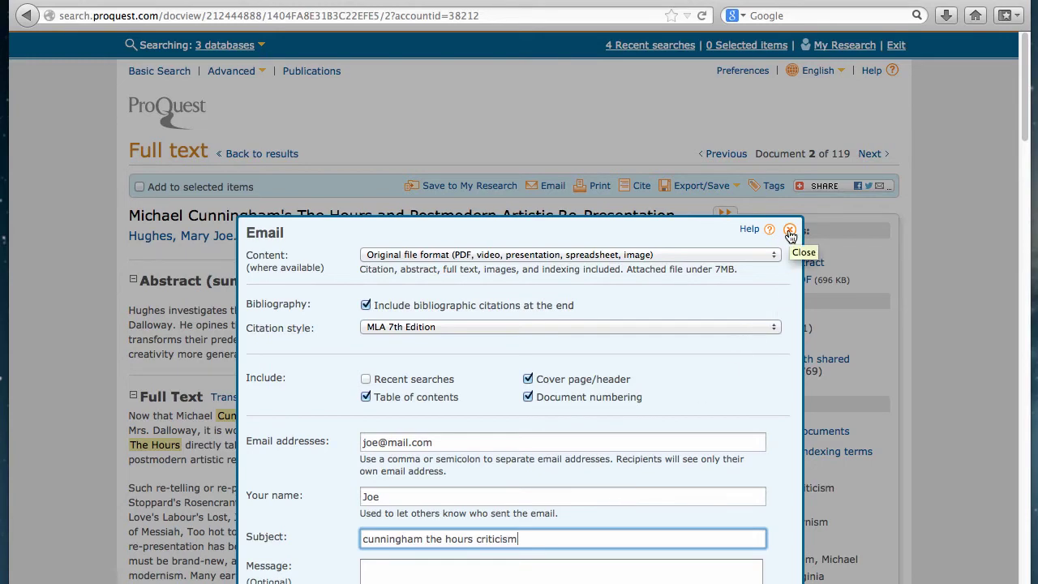
click(790, 233)
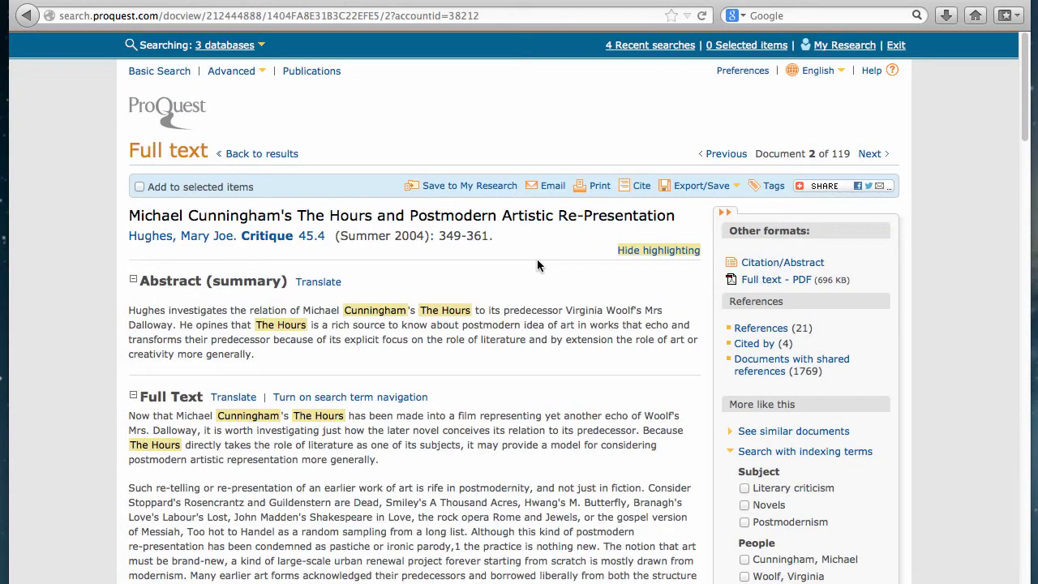
click(601, 192)
click(592, 186)
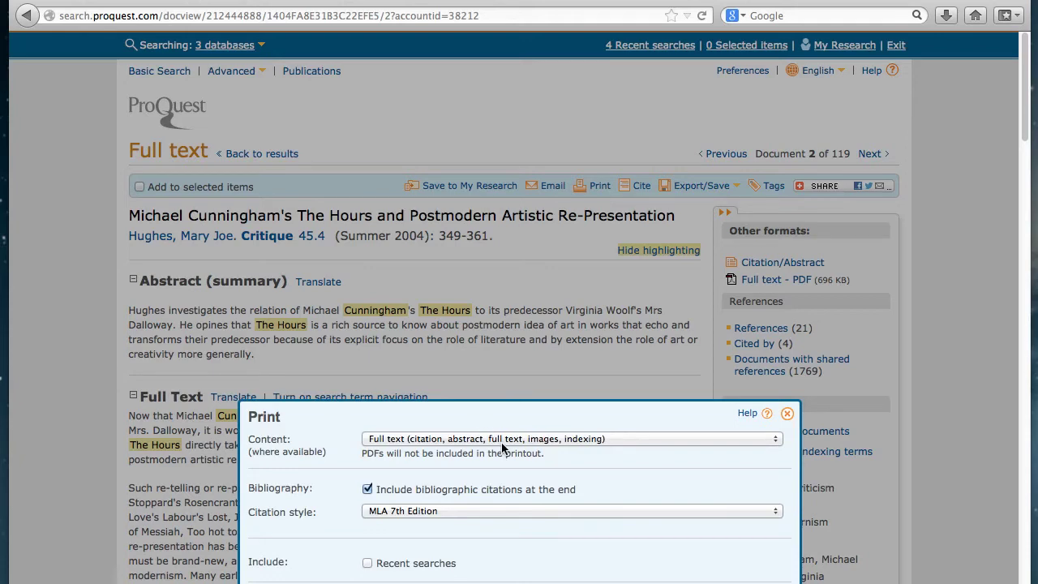
click(787, 415)
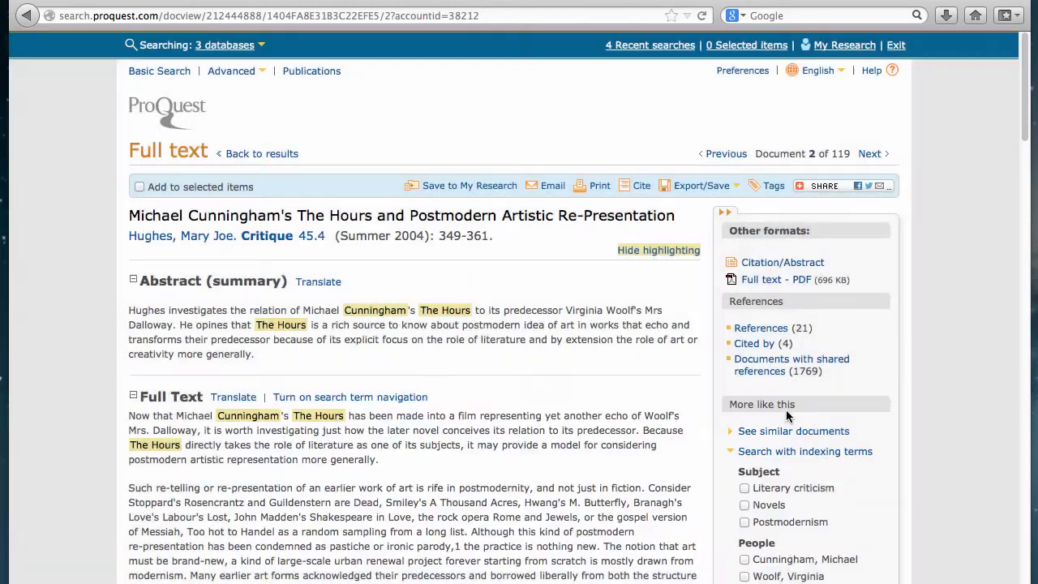
Generate the article's citation in MLA 7th Edition style and select its Works Cited entry text
click(643, 191)
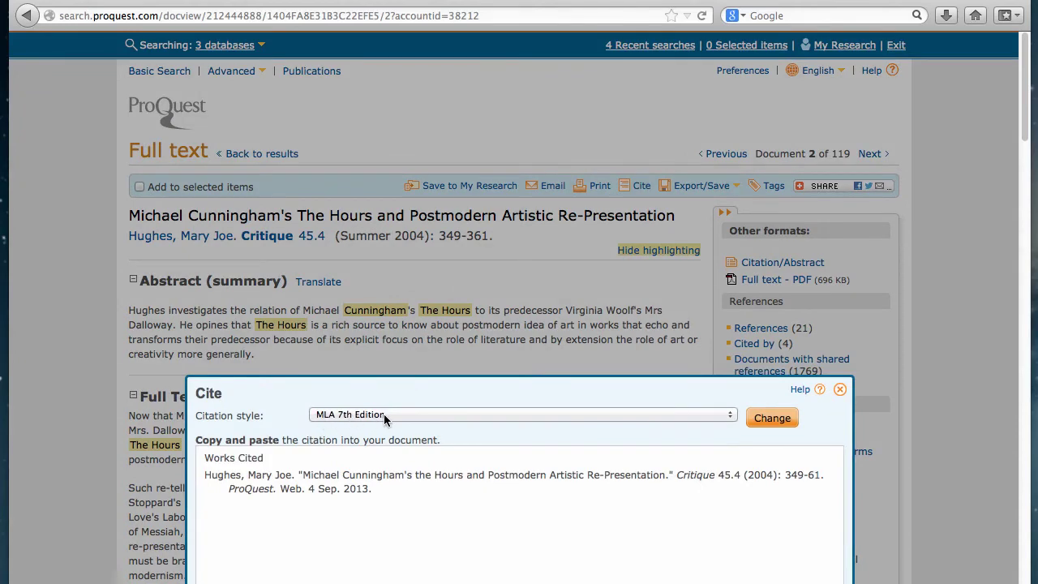
click(384, 414)
click(384, 415)
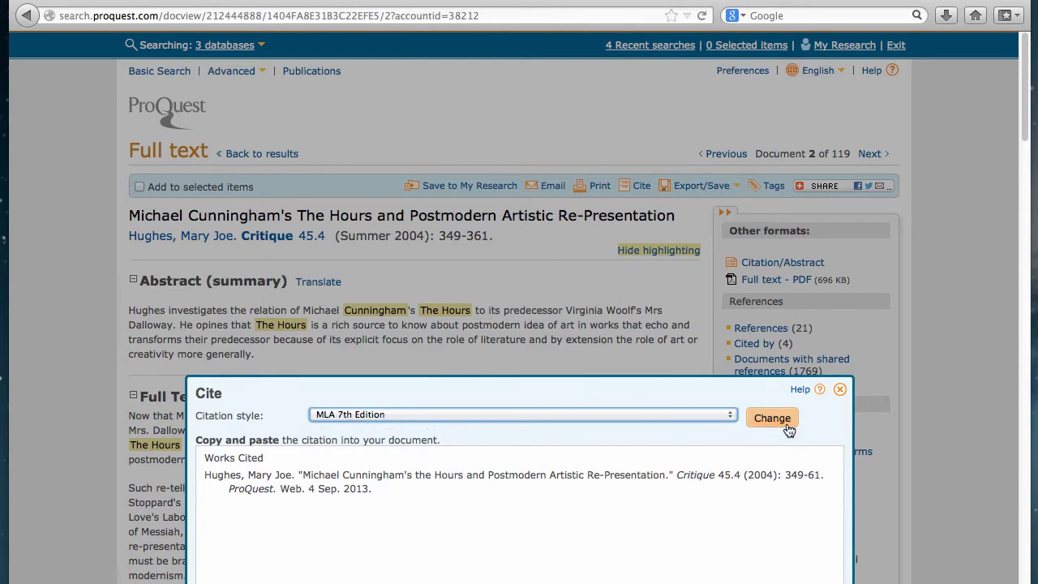
click(208, 474)
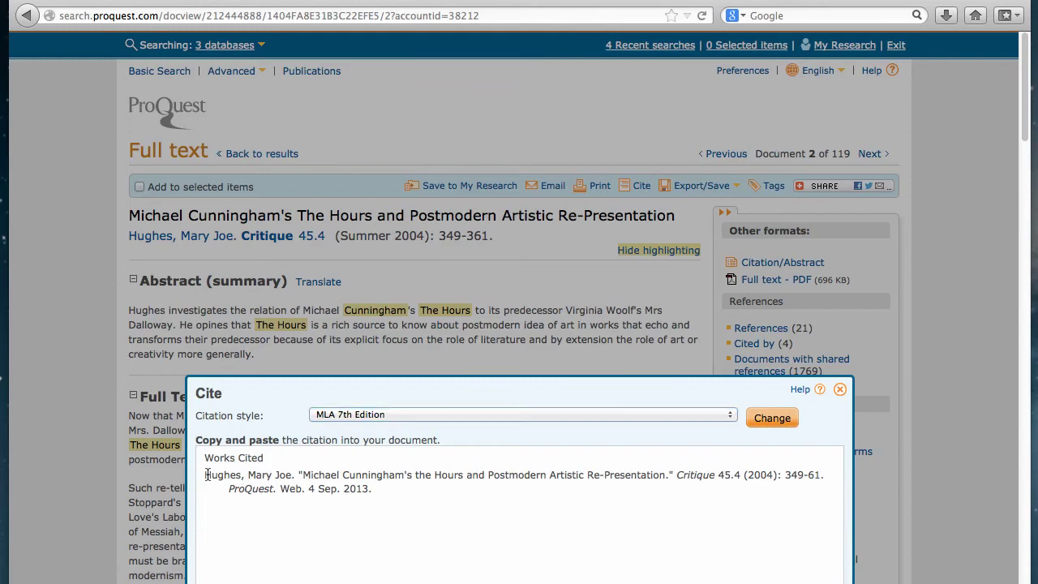
drag(207, 475, 359, 484)
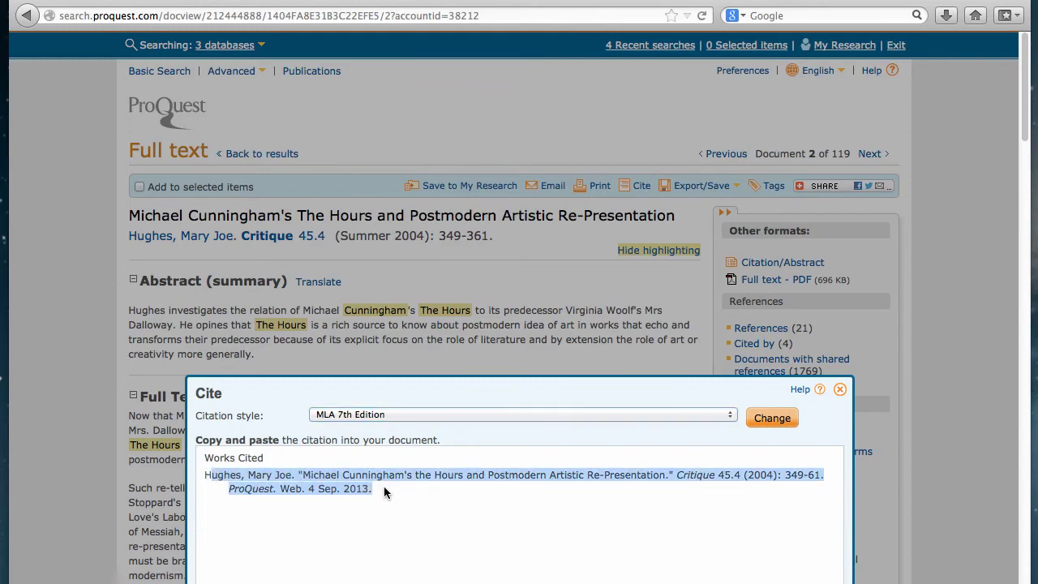
click(384, 486)
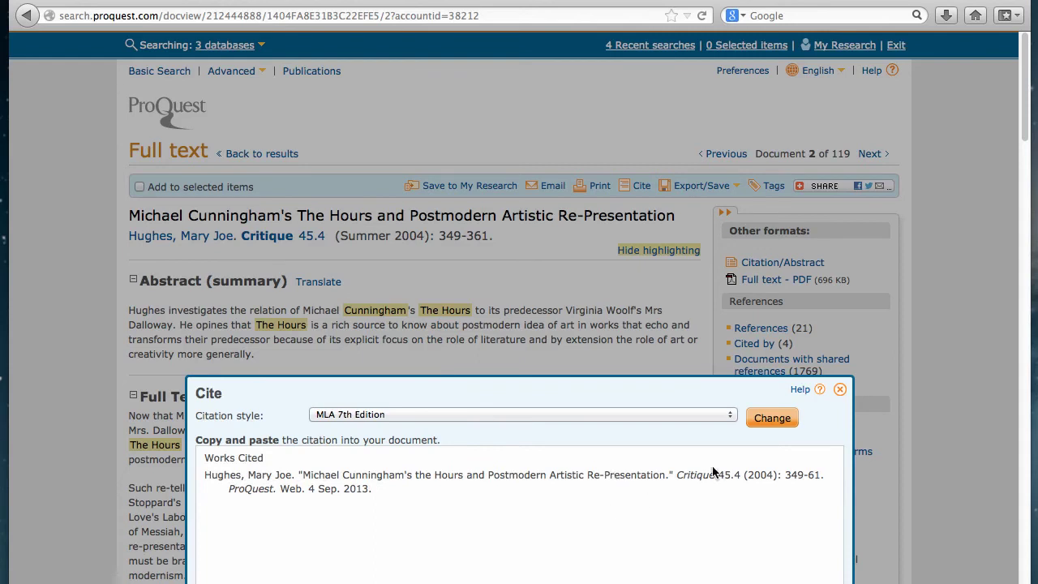
Close the Cite dialog to return to the Hughes article's full text
click(841, 391)
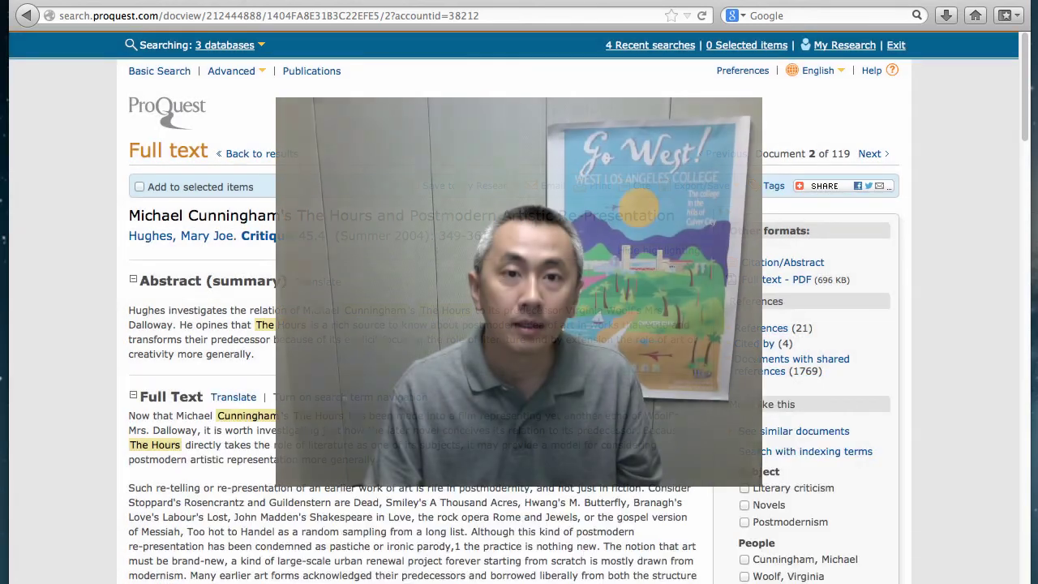